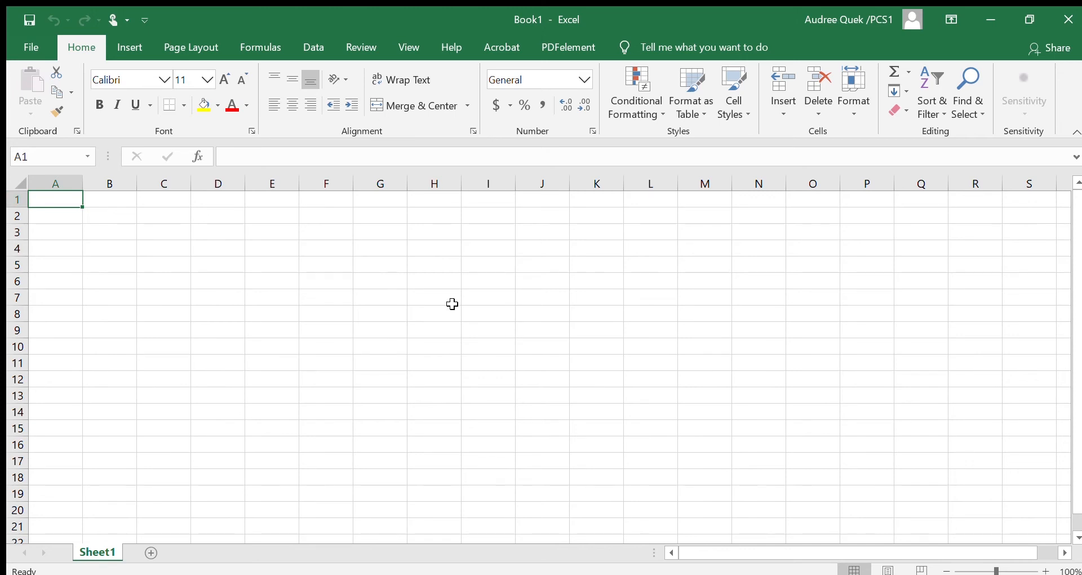
key("Down")
key("Down")
key("Down")
key("Right")
key("Right")
key("Right")
key("Right")
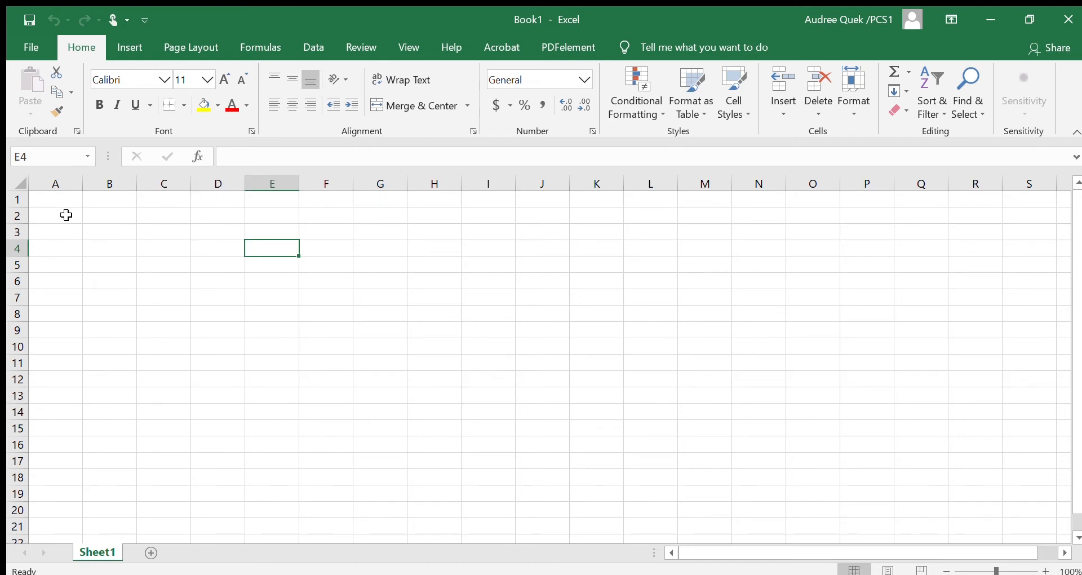
key("Right")
key("Up")
left_click(197, 330)
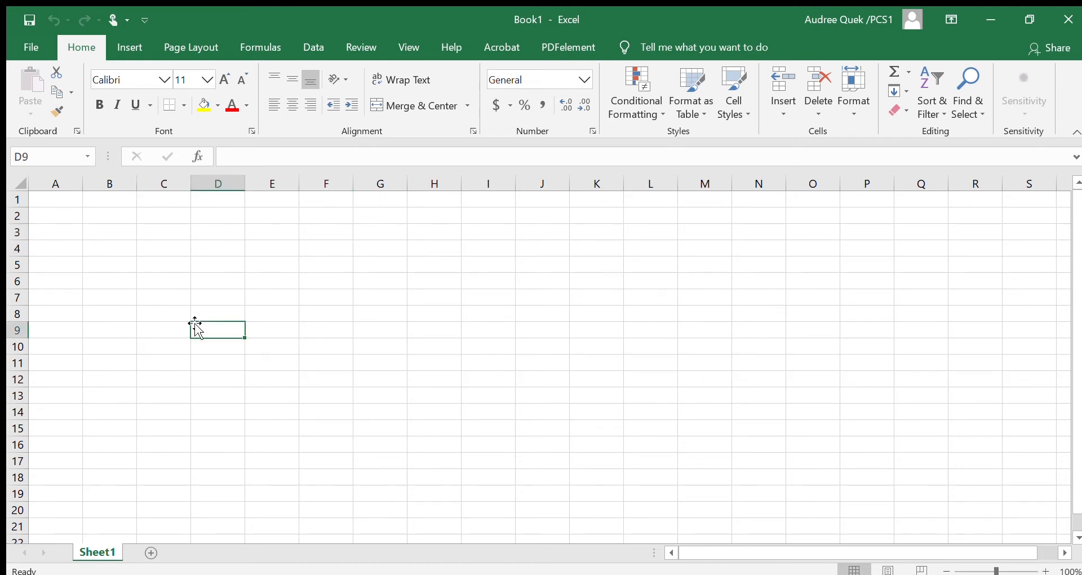
left_click(333, 293)
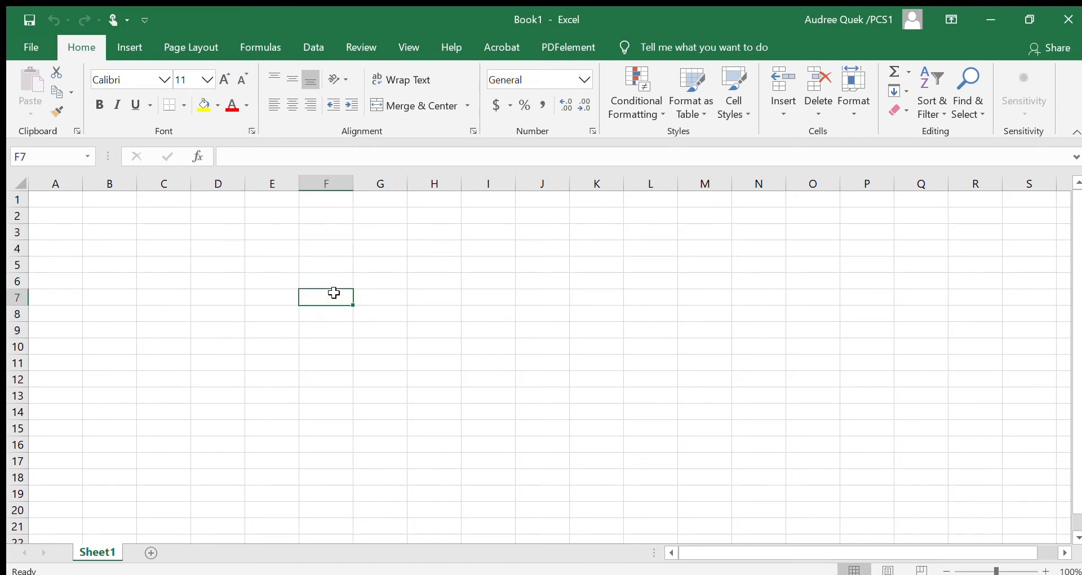
left_click(59, 199)
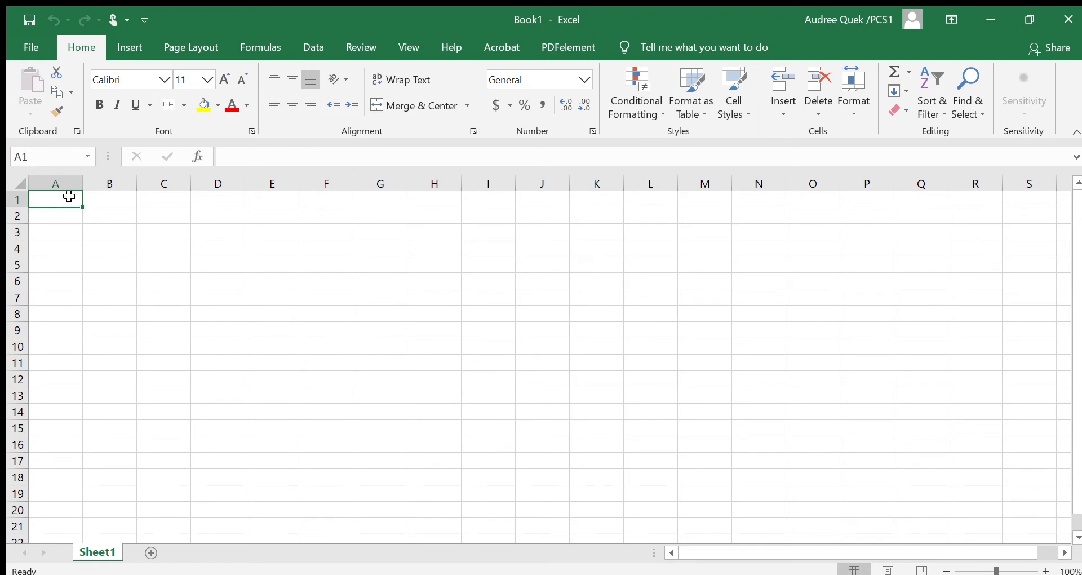
left_click(103, 204)
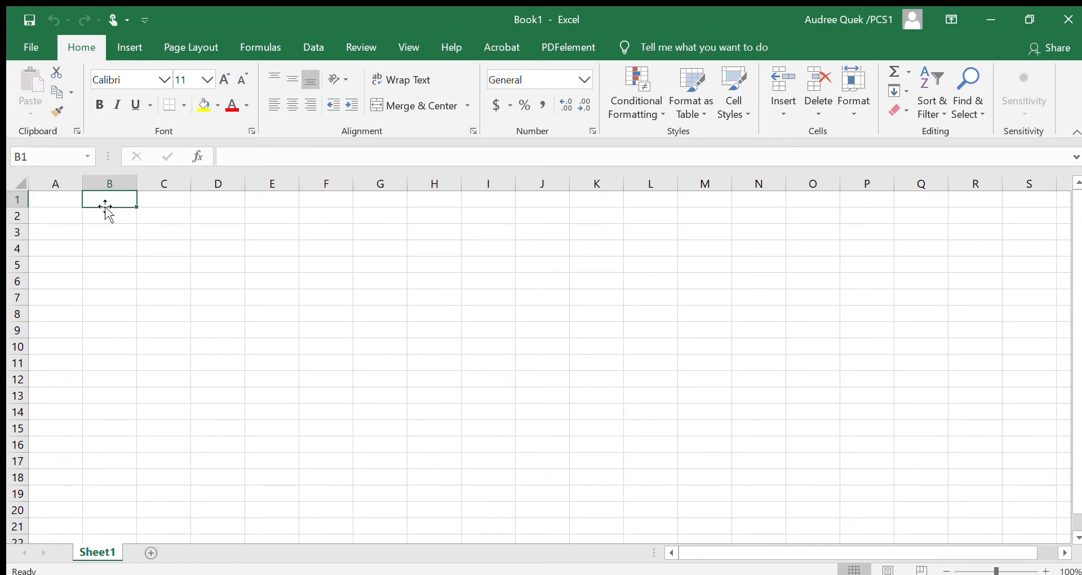
left_click(157, 203)
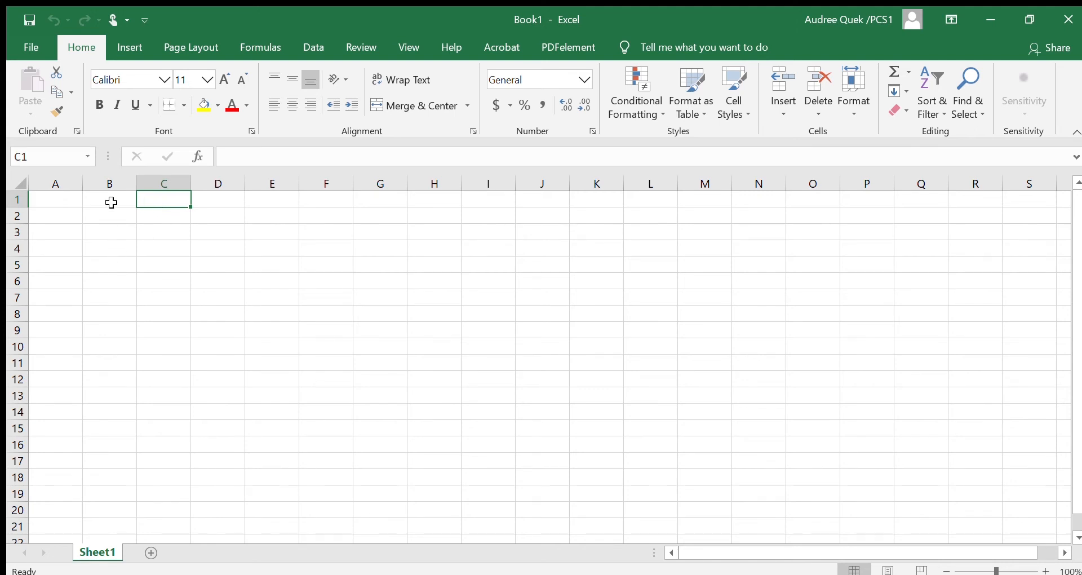
Try out cell range selections down column B, across row 2 and at the head of column C.
left_click_drag(111, 203, 107, 471)
left_click(87, 243)
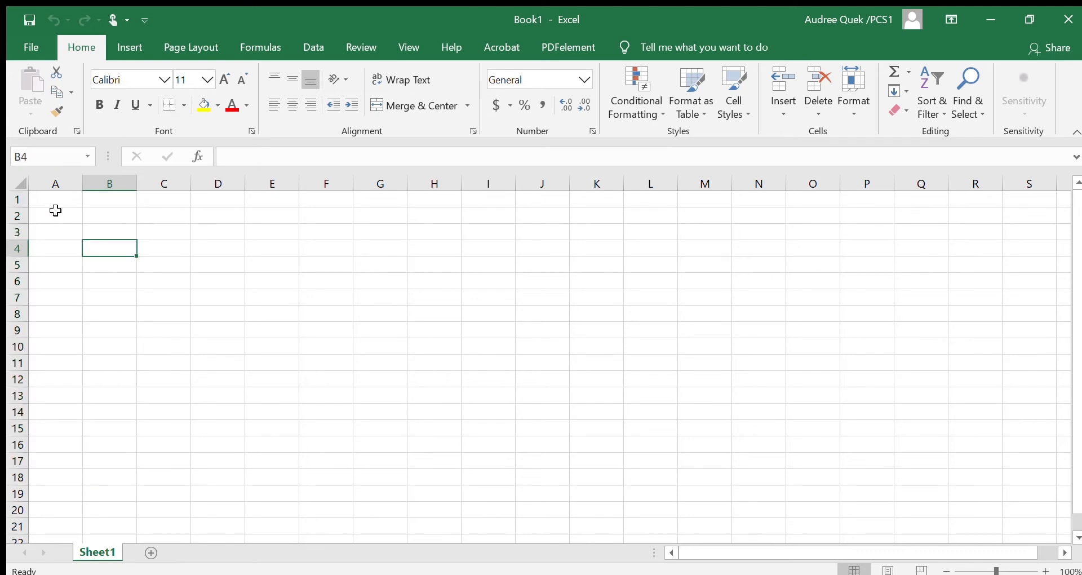
left_click_drag(53, 209, 678, 217)
left_click(165, 217)
left_click_drag(164, 200, 184, 213)
left_click(201, 274)
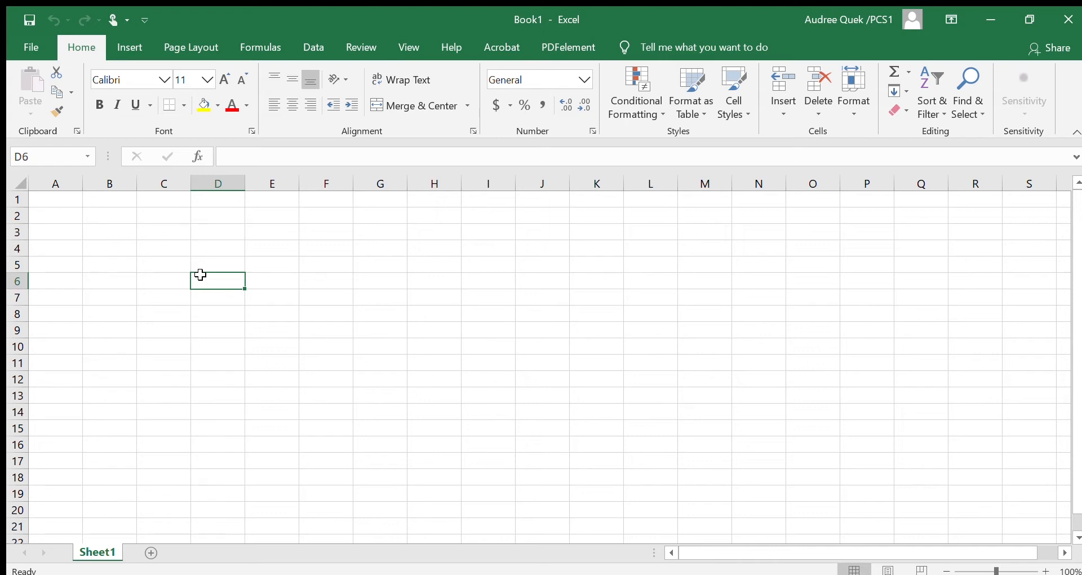
left_click(66, 204)
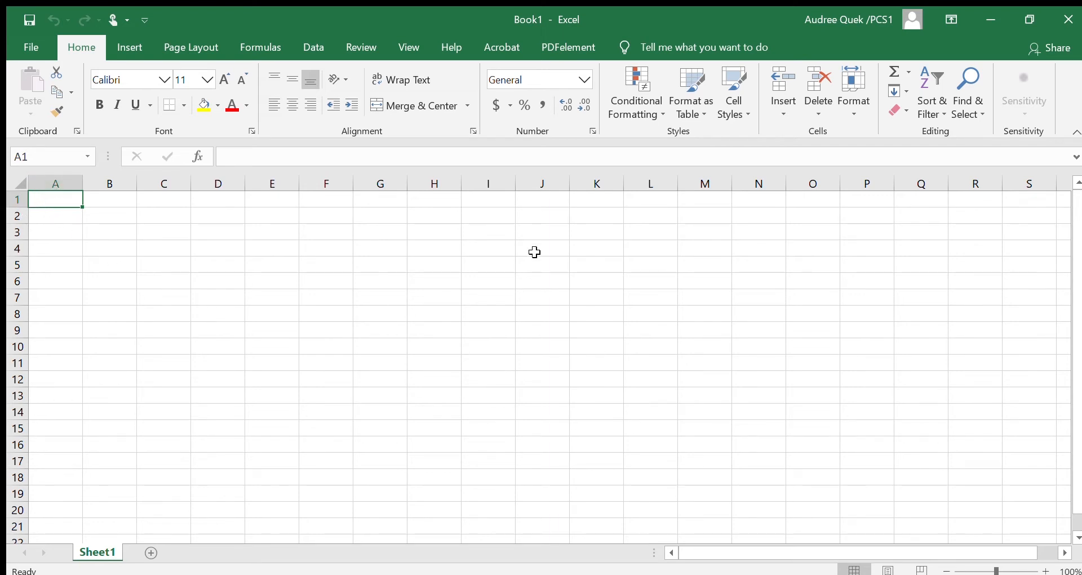
left_click(490, 227)
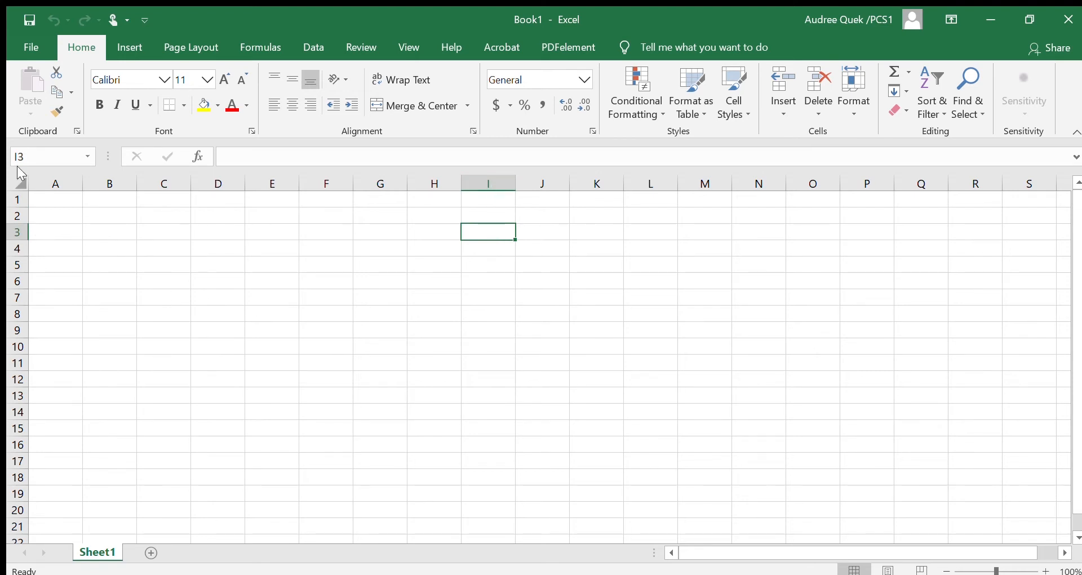
left_click(532, 300)
left_click(480, 259)
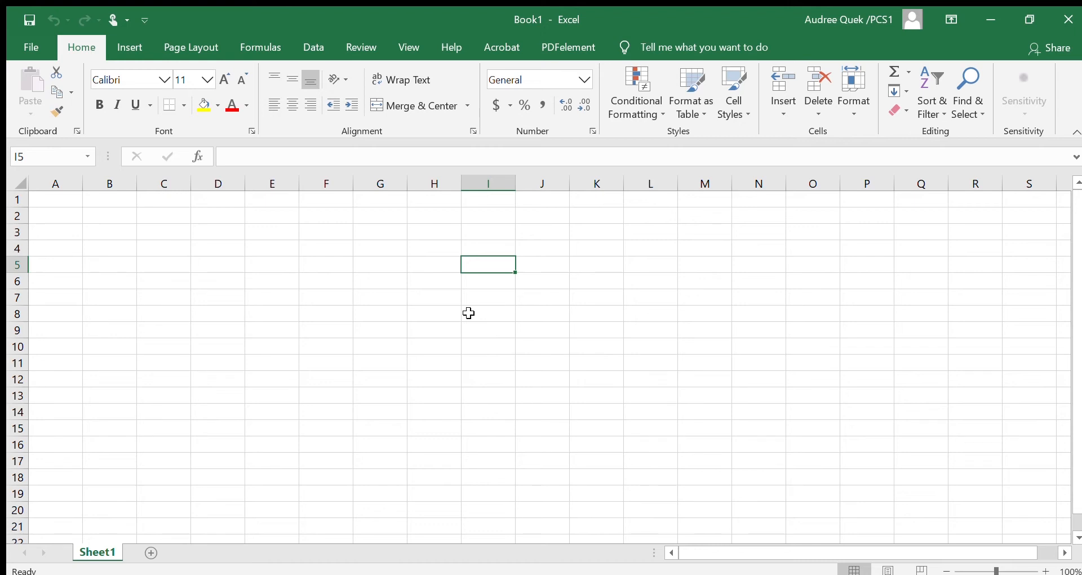
left_click(291, 267)
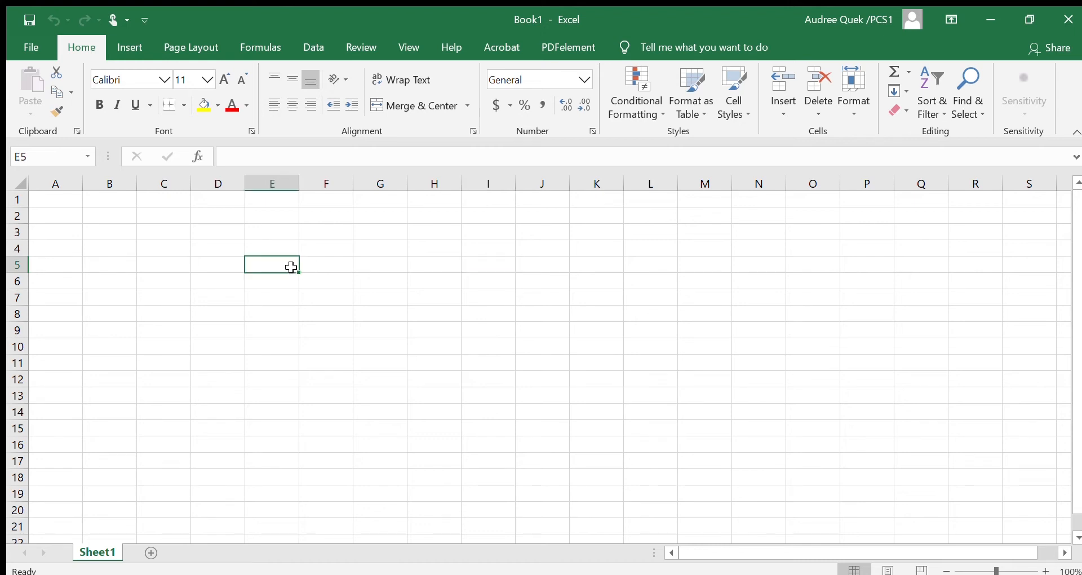
left_click(255, 216)
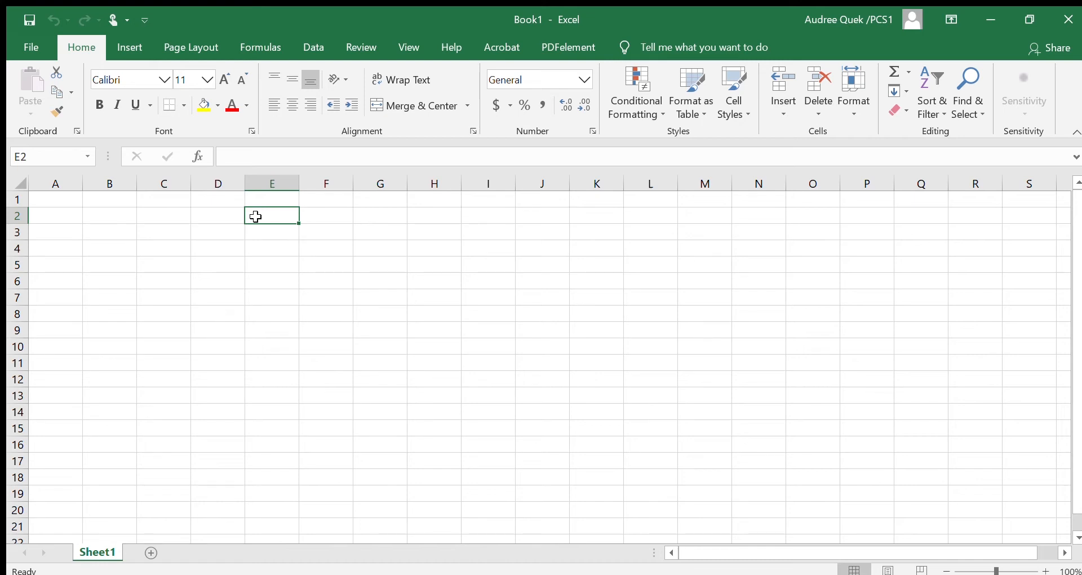
left_click(231, 219)
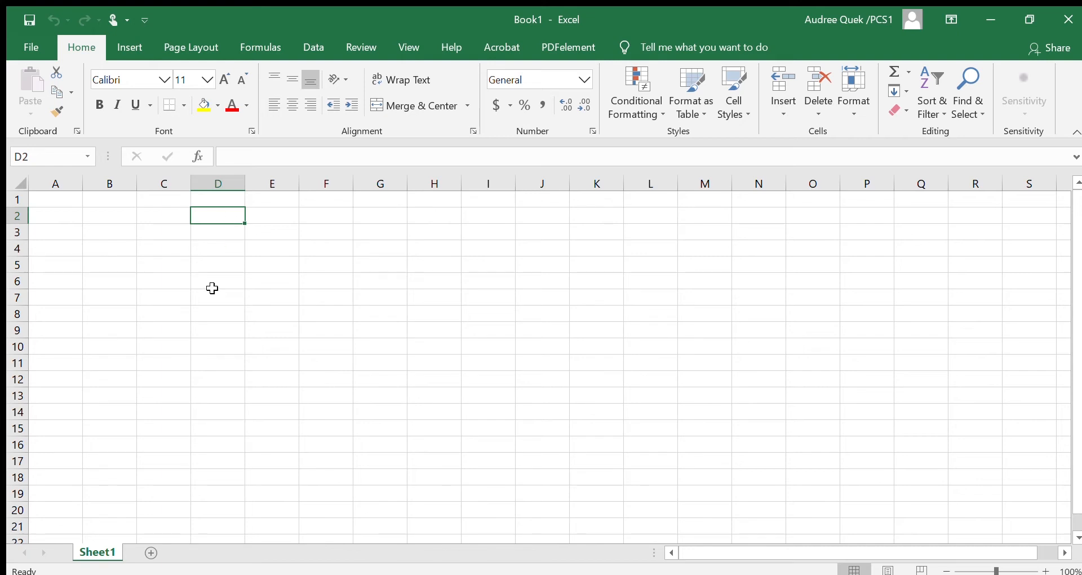
left_click(206, 249)
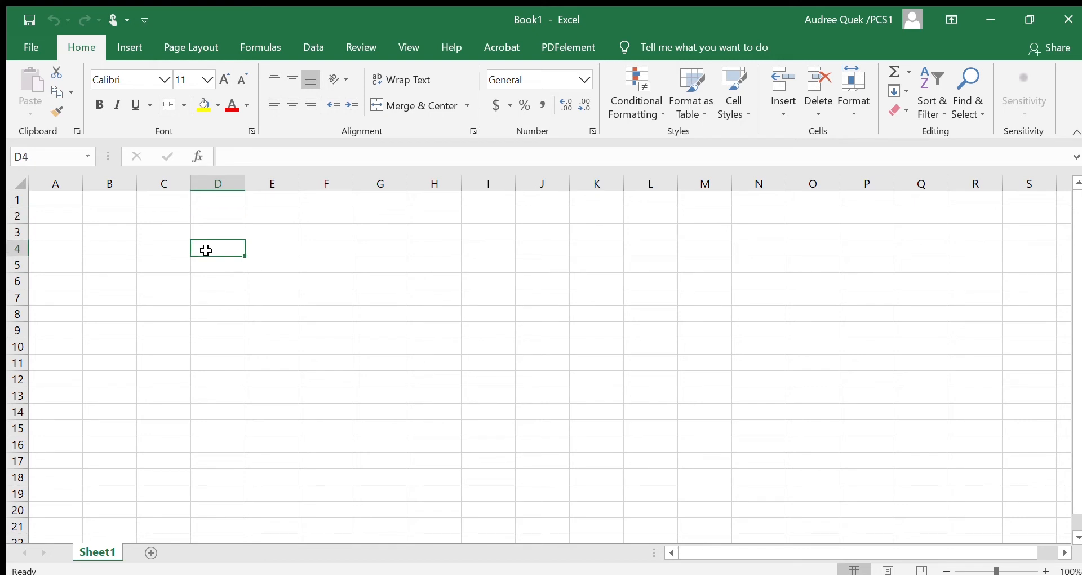
left_click(210, 218)
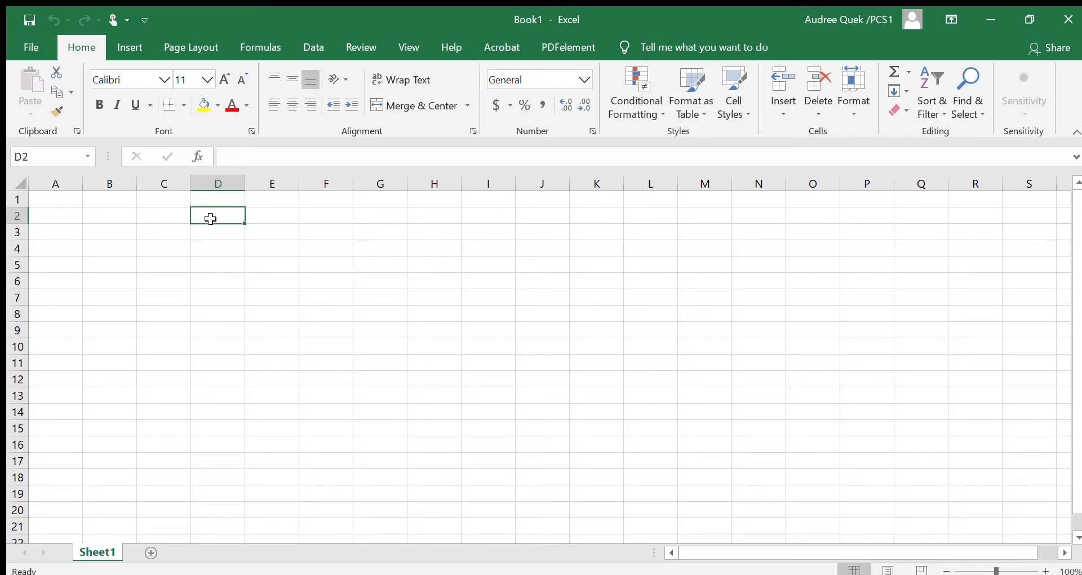
left_click(214, 250)
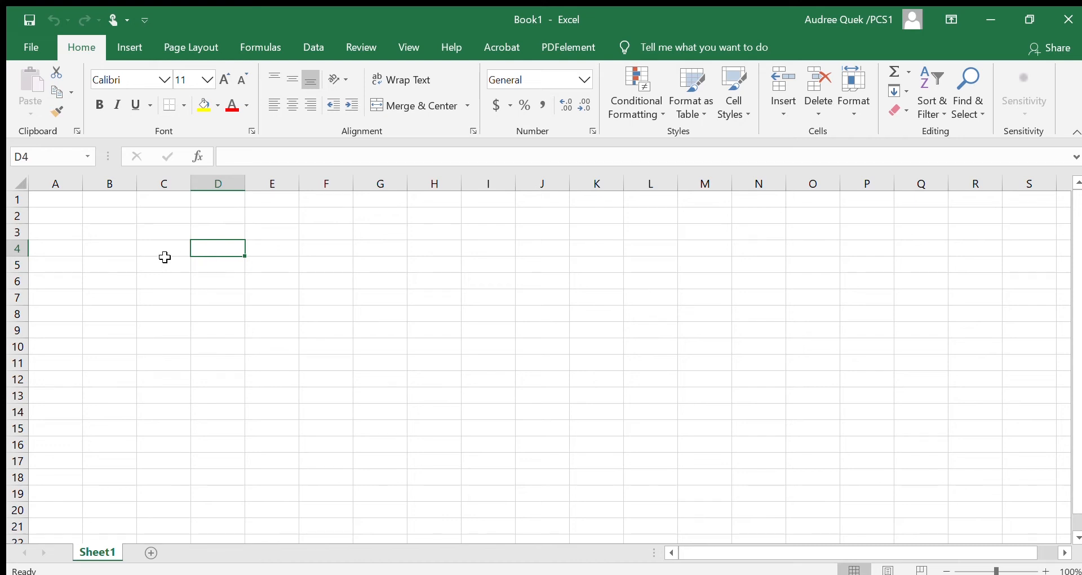
left_click(150, 236)
Enter the text "Note" in cell B3.
left_click(92, 222)
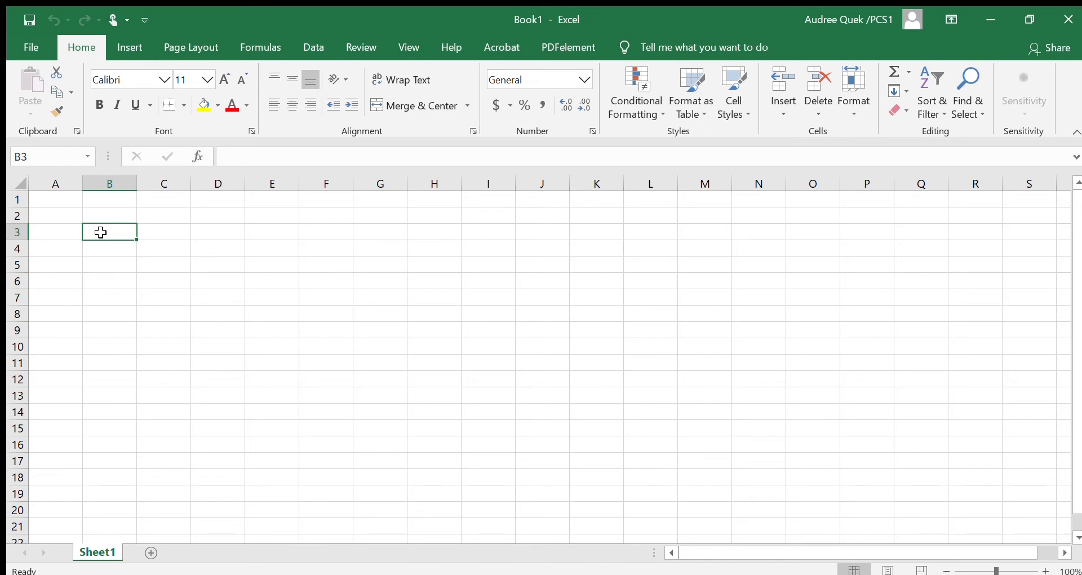
type("Note")
left_click(156, 237)
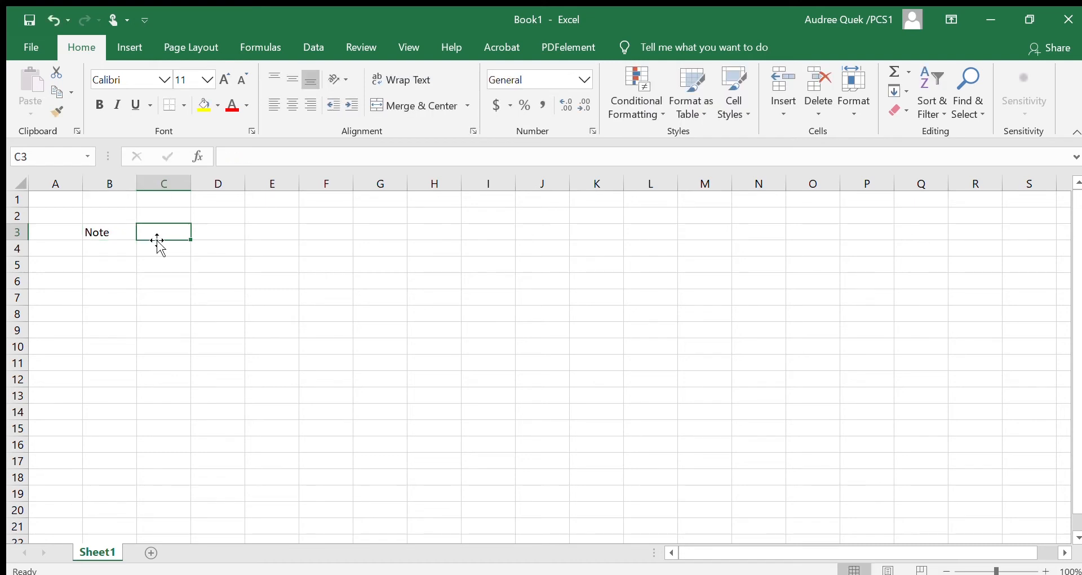
Enter the sample text "hfhe" in cell C4.
left_click(166, 255)
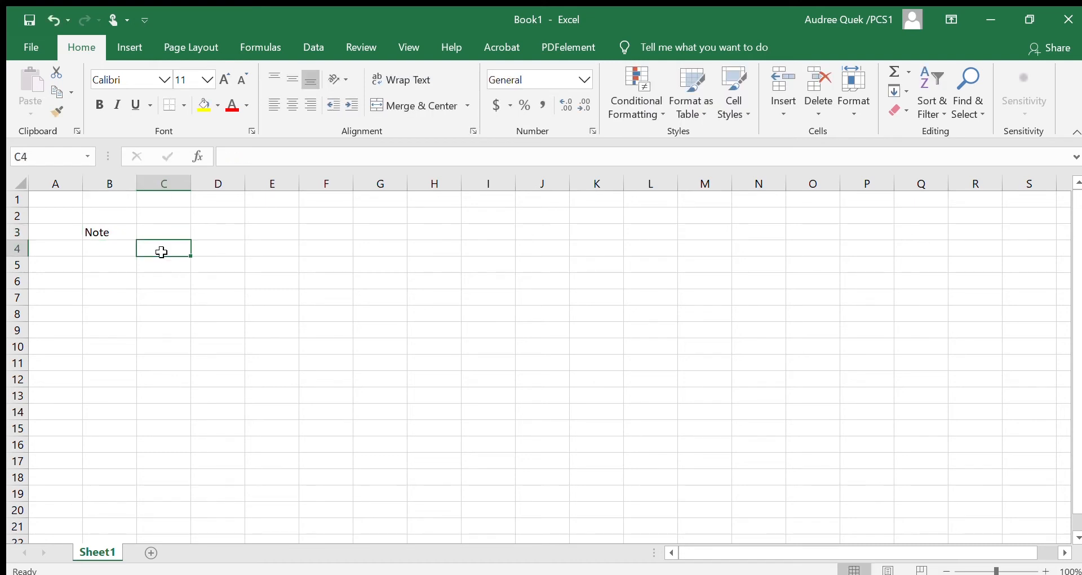
double_click(165, 255)
type("hfh")
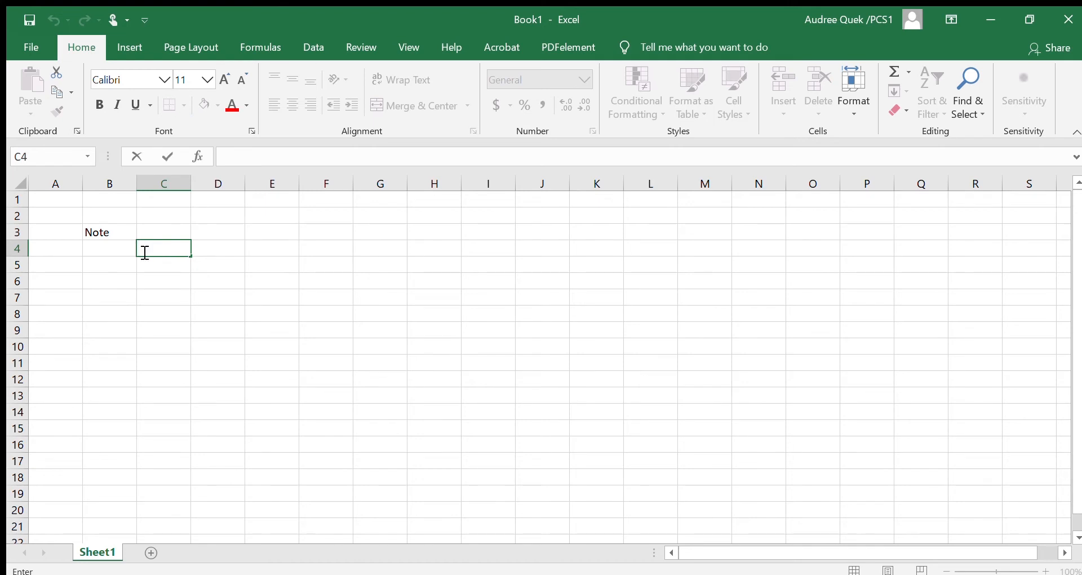
type("e")
key("Return")
Open the text in cell B3 for editing and leave it without making a change.
left_click(113, 232)
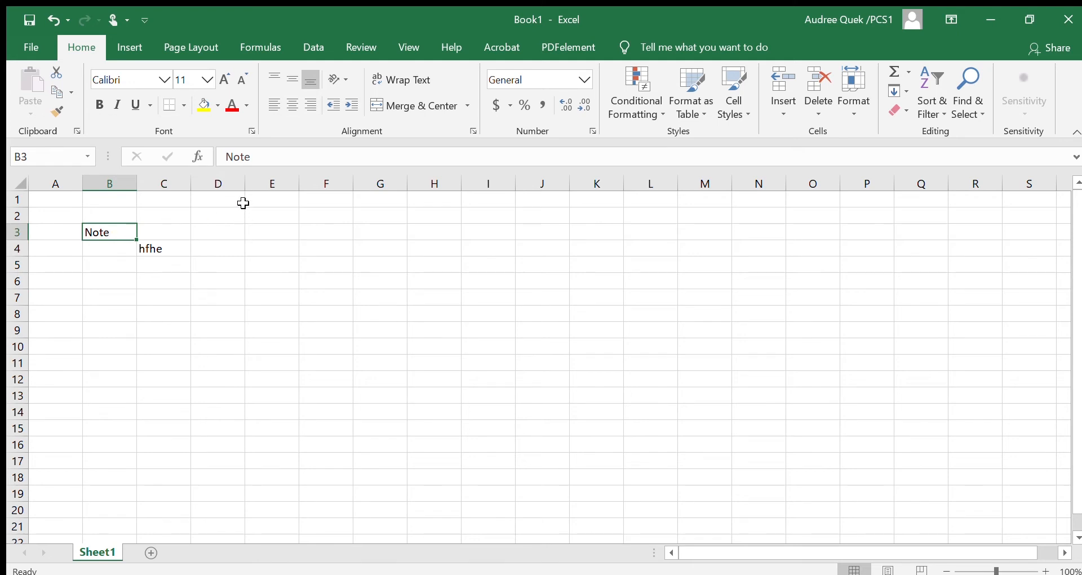
double_click(124, 233)
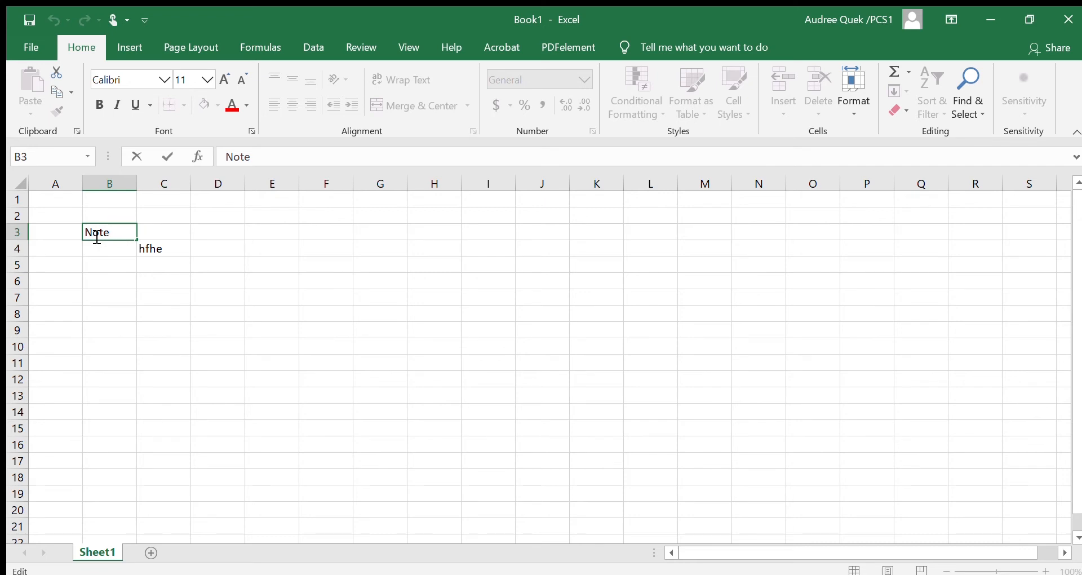
left_click(155, 246)
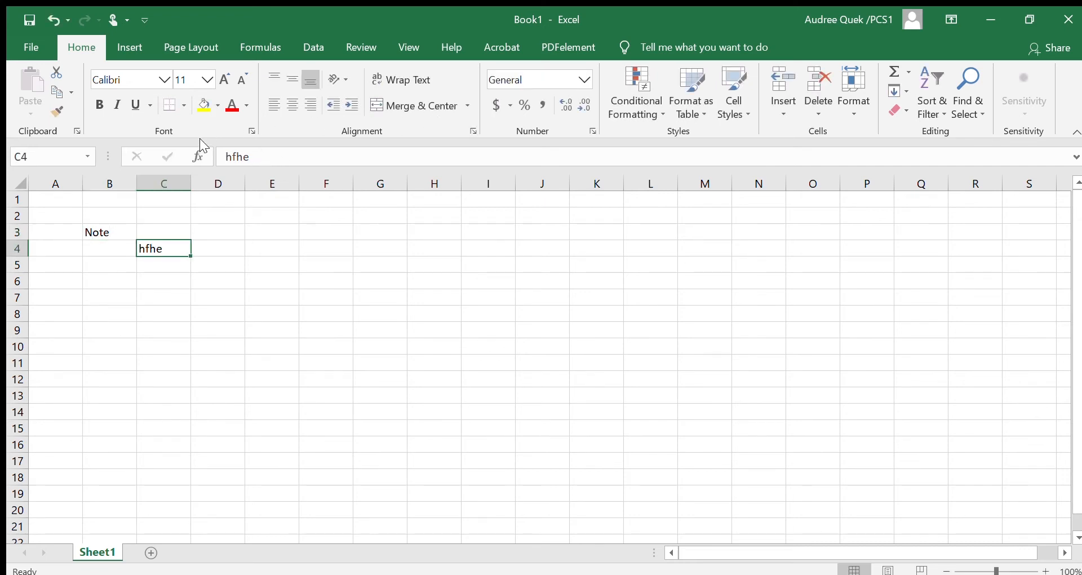
Replace the text in cell C4 with "new word".
left_click(258, 162)
key("BackSpace")
key("BackSpace")
key("BackSpace")
key("BackSpace")
type("new word")
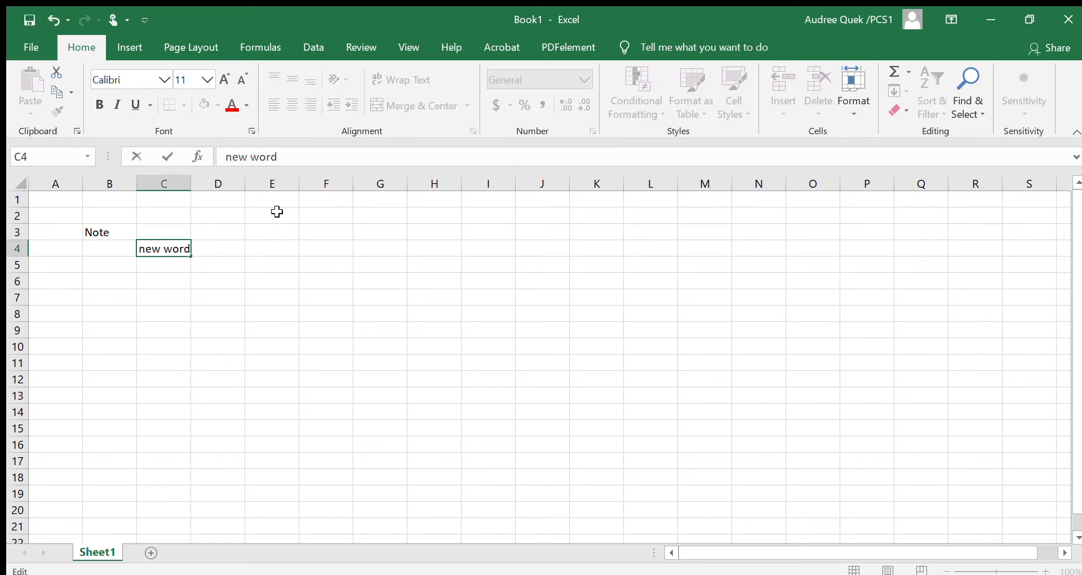
left_click(277, 212)
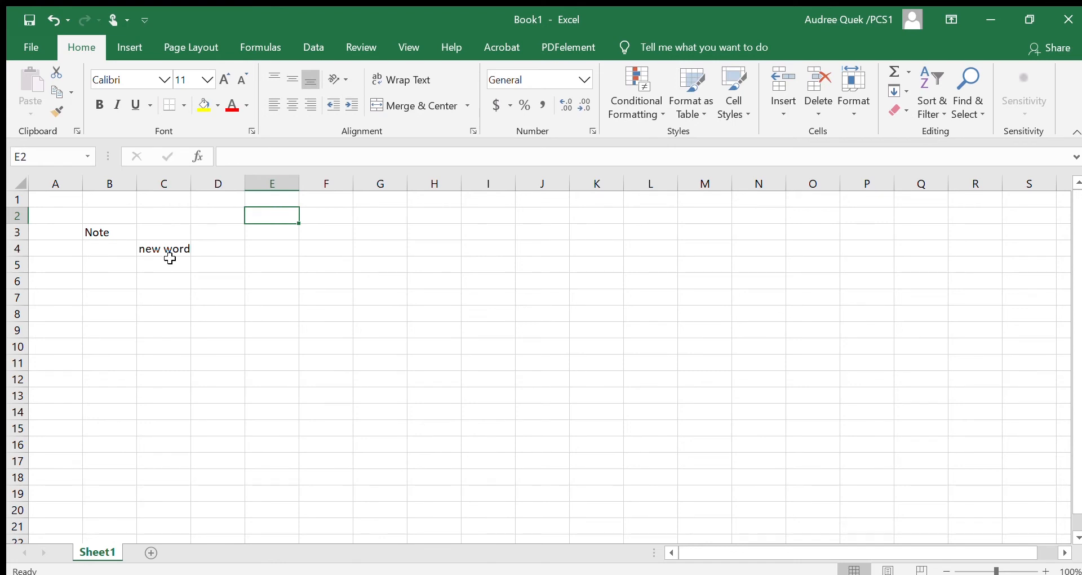
Change the font of the "Note" text in cell B3 to Corbel.
left_click(97, 232)
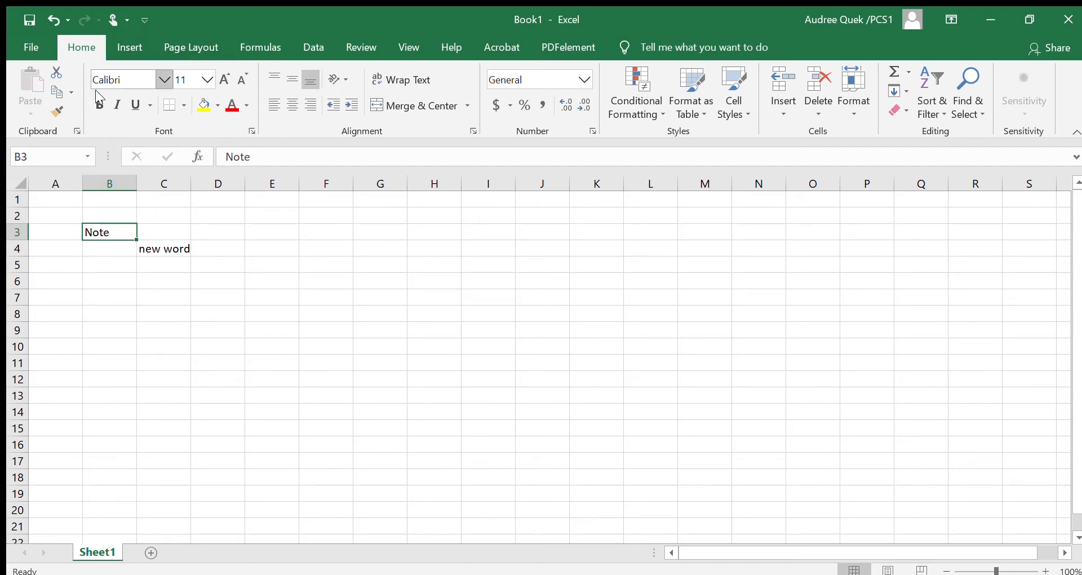
left_click(164, 79)
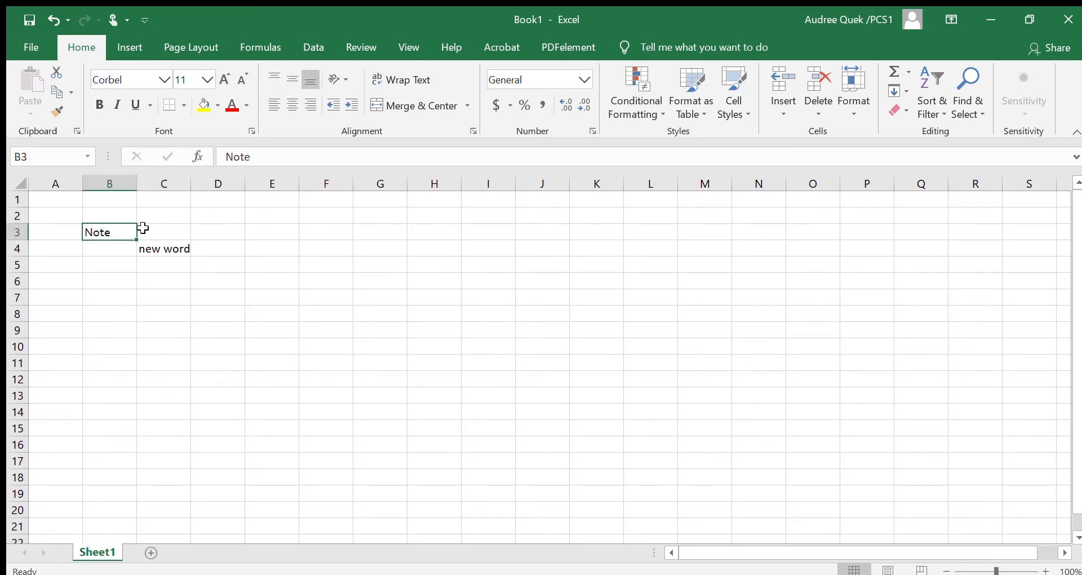
left_click(139, 248)
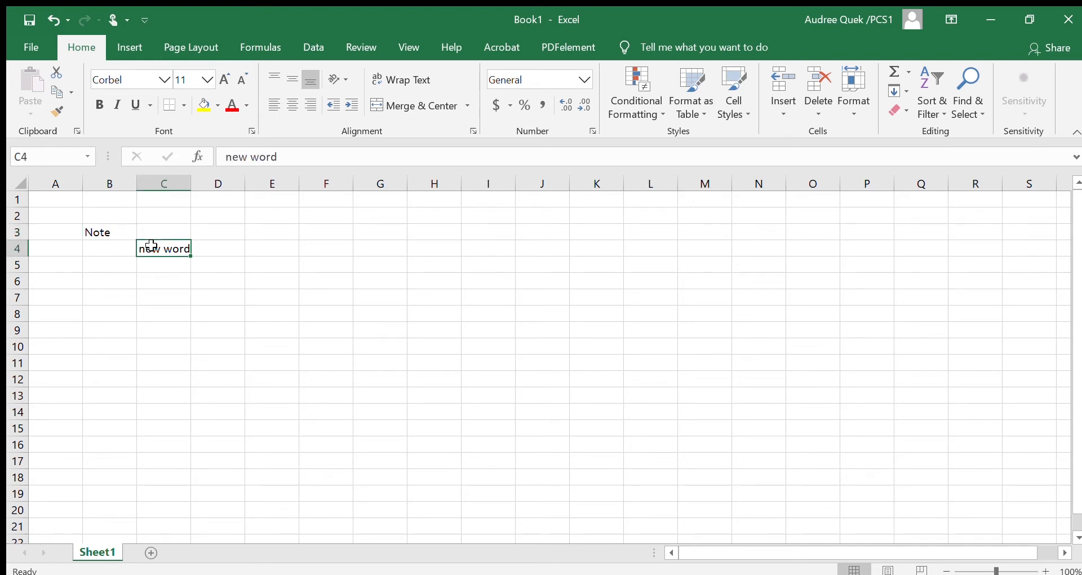
Try the Algerian font on cell C4, and set the cell's font to Aharoni.
left_click(141, 80)
type("Algerian")
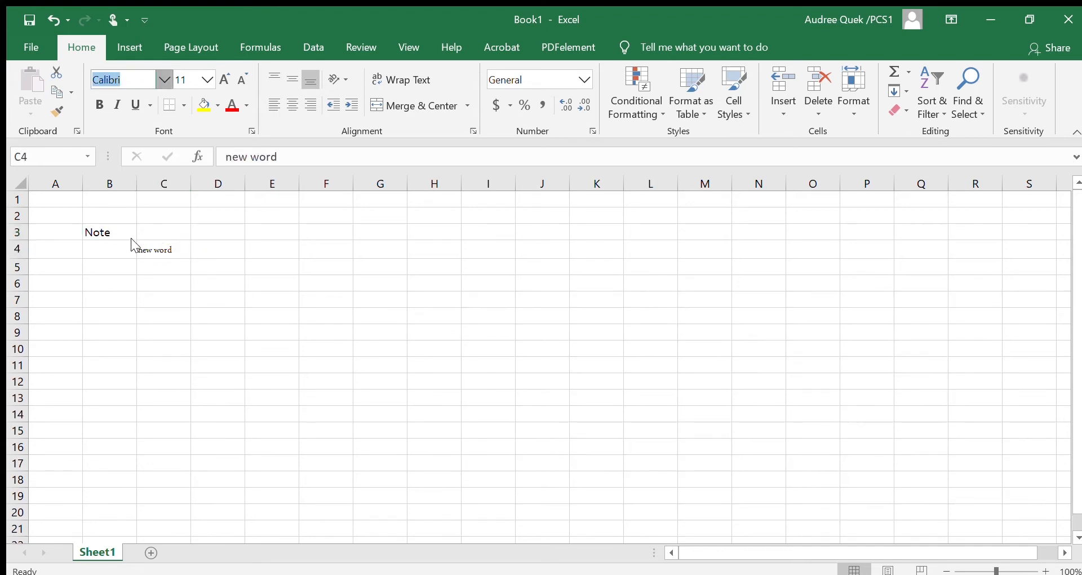
key("Return")
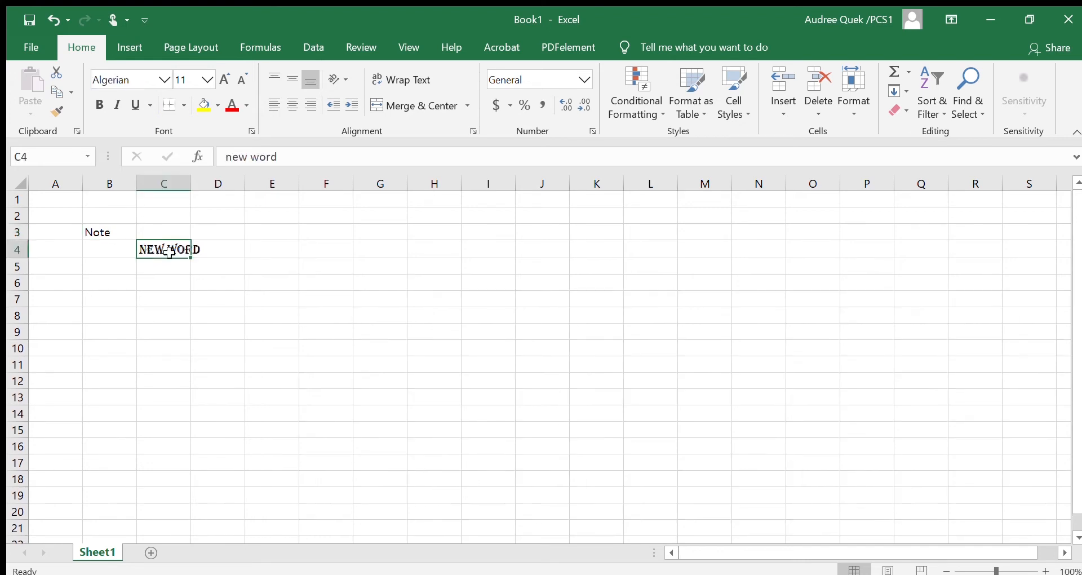
left_click(163, 80)
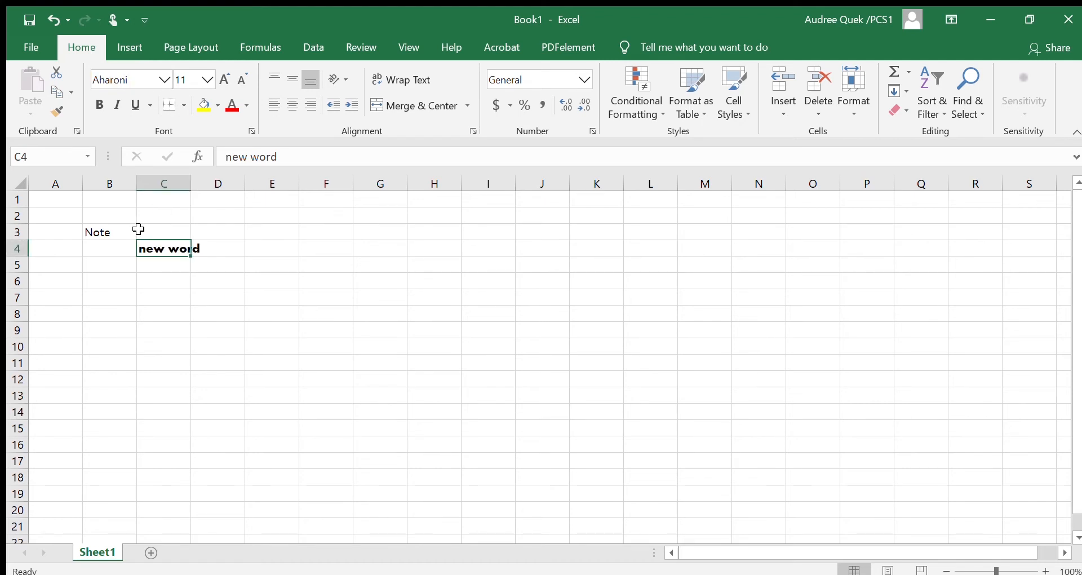
left_click(142, 232)
Set the font of the "Note" text in cell B3 to a Franklin Gothic typeface.
left_click(124, 231)
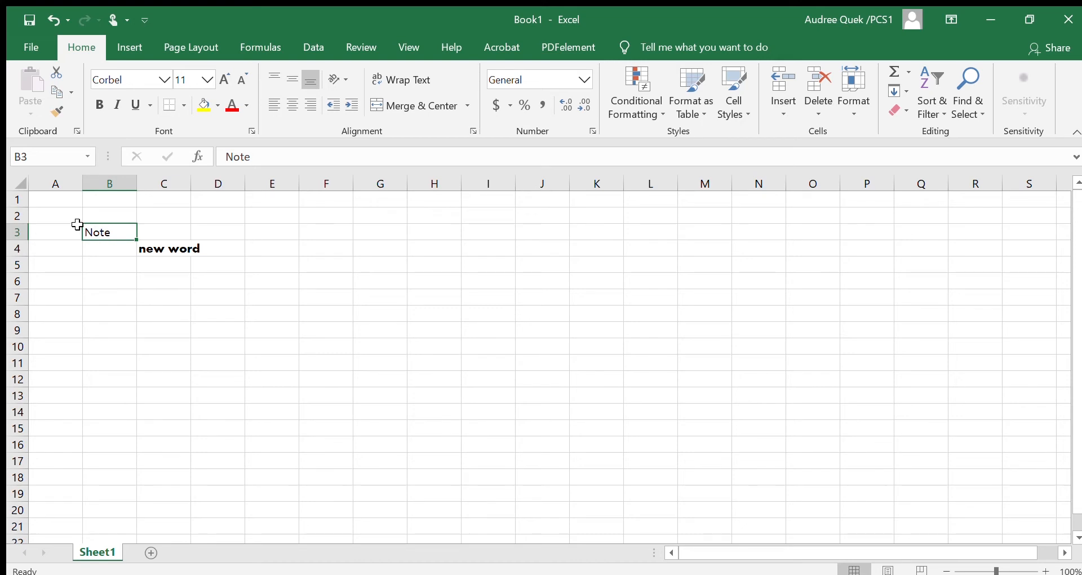
left_click(164, 80)
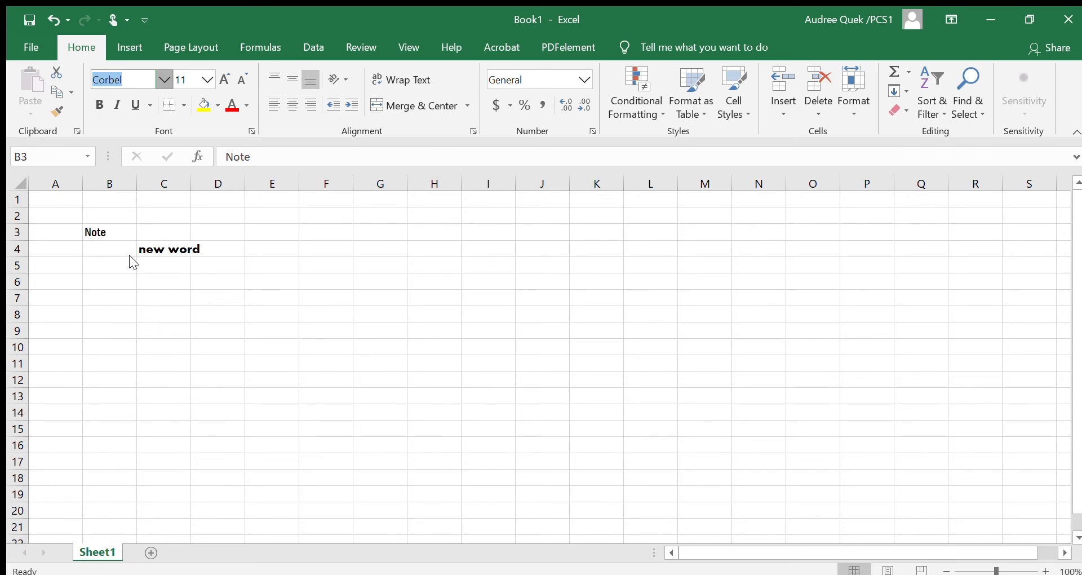
key("Escape")
Change the font of only the second word, "word", in cell C4, leaving "new" in Aharoni.
double_click(120, 233)
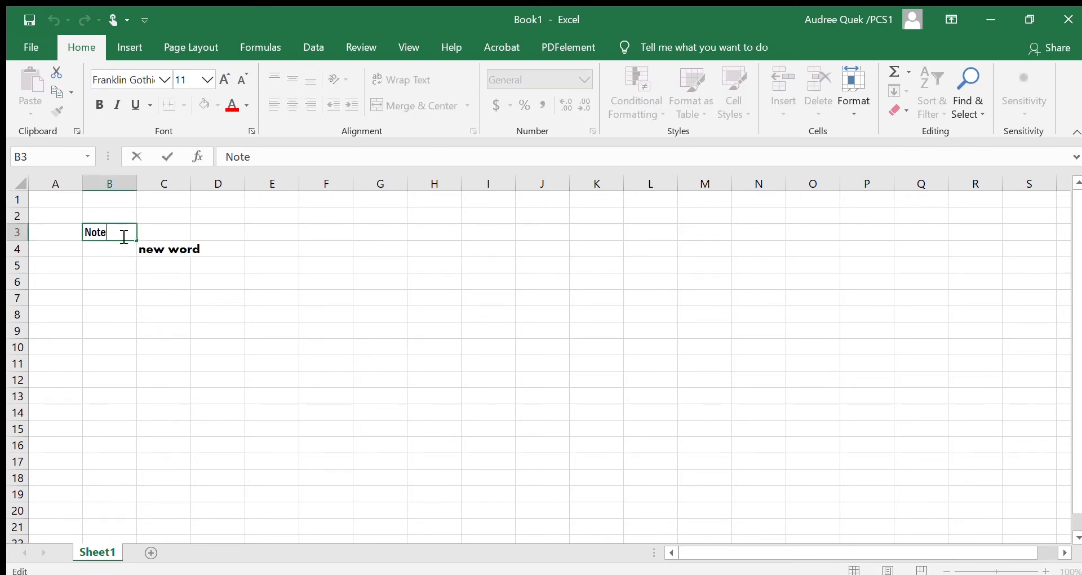
left_click_drag(130, 236, 97, 239)
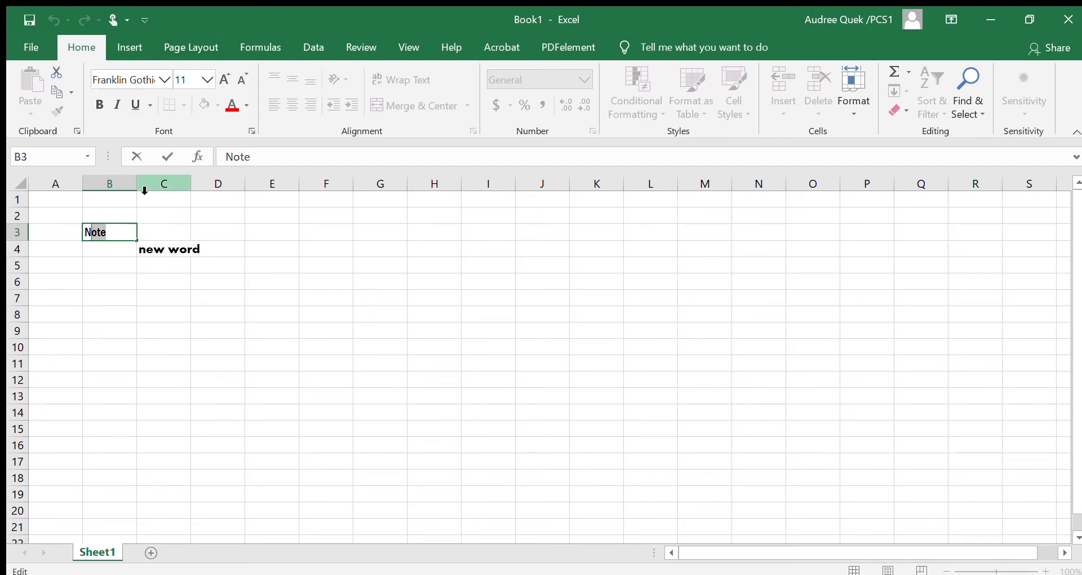
double_click(165, 242)
double_click(172, 251)
left_click_drag(169, 255, 201, 251)
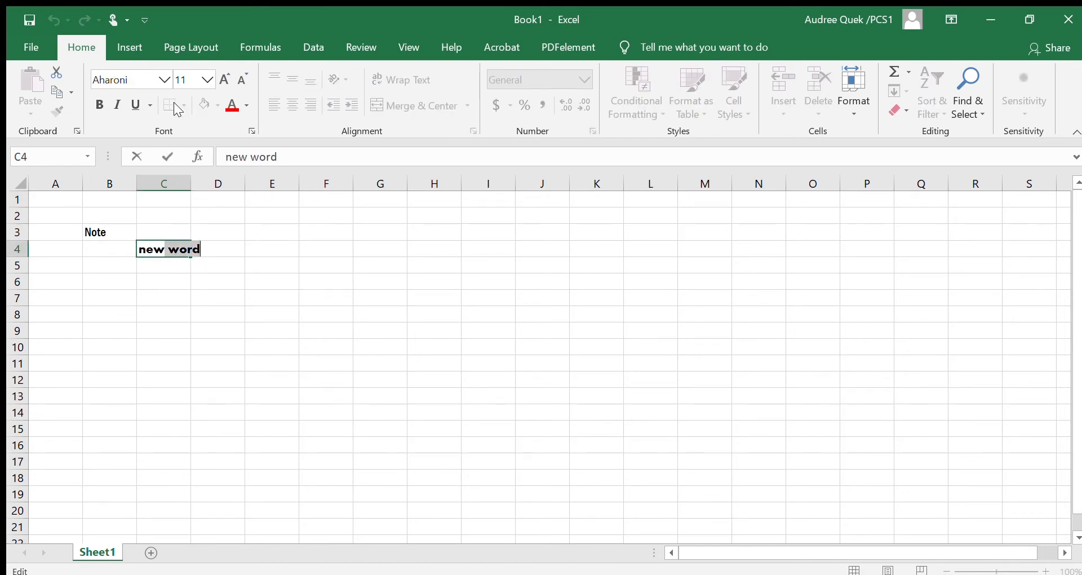
left_click(164, 78)
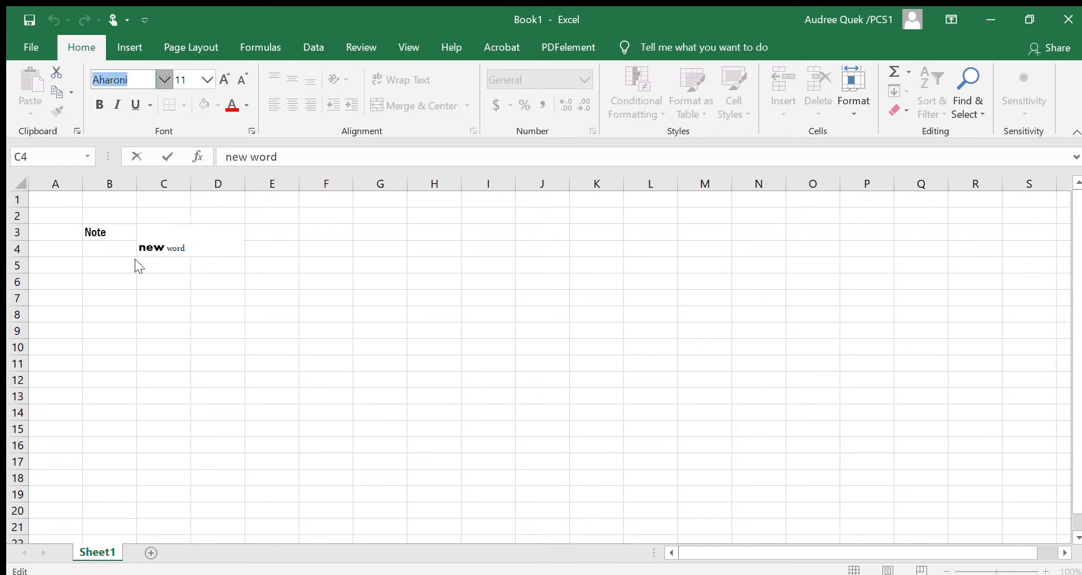
left_click(135, 260)
left_click(236, 330)
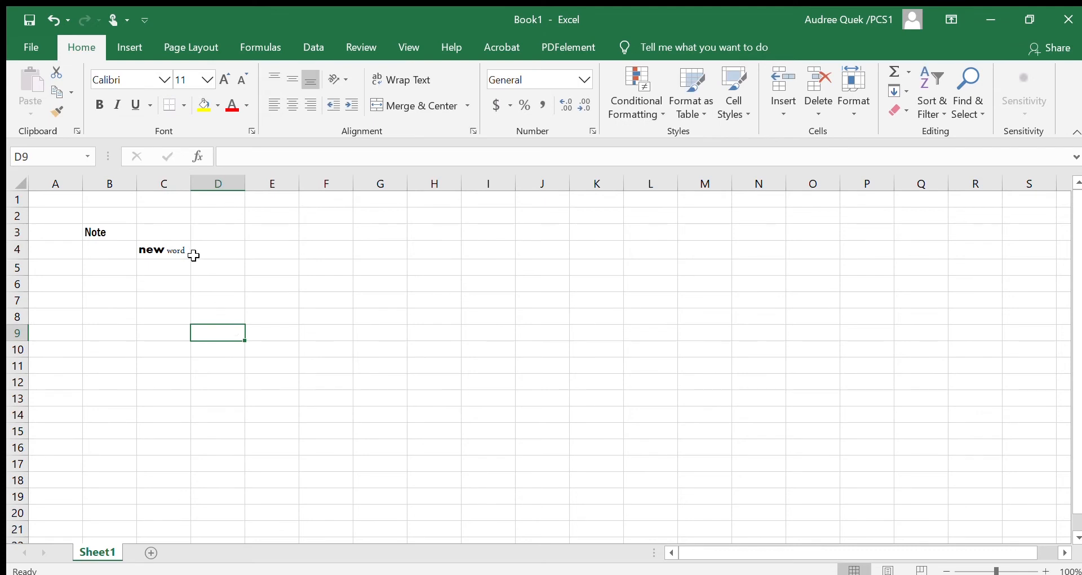
Preview font colours for the "Note" text in cell B3.
left_click(107, 231)
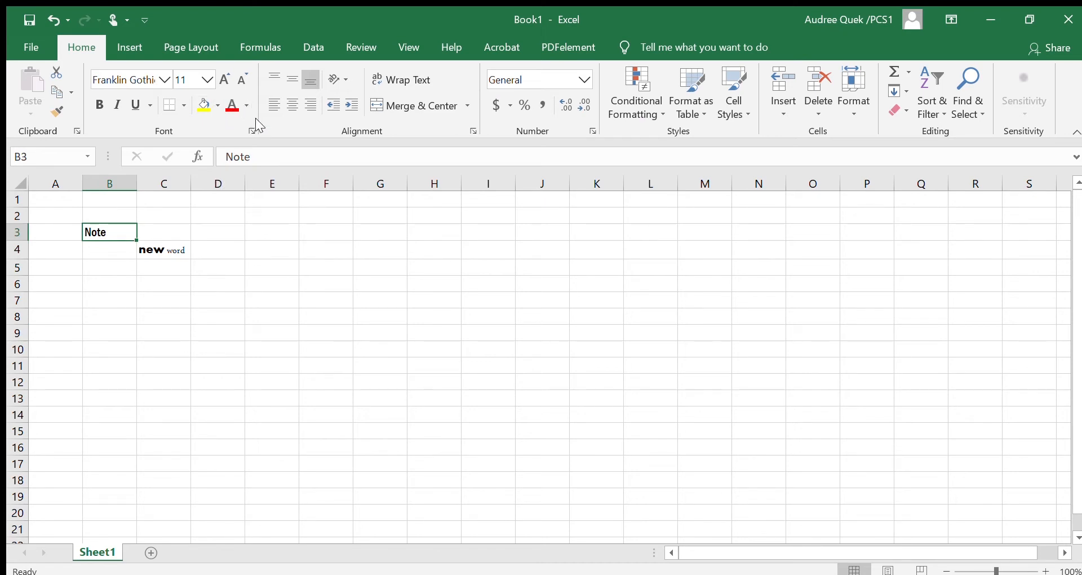
left_click(242, 102)
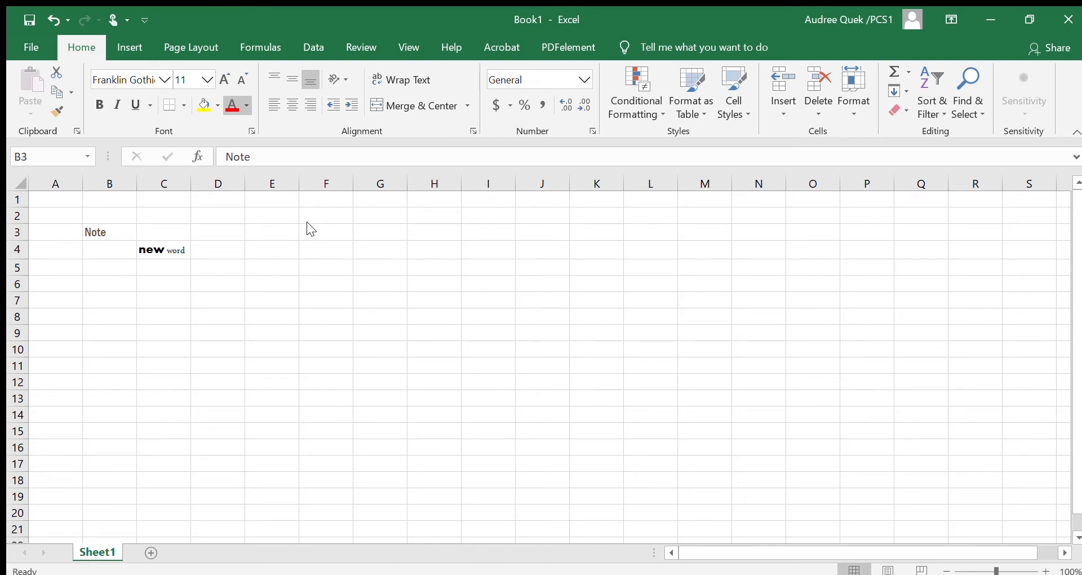
left_click(246, 105)
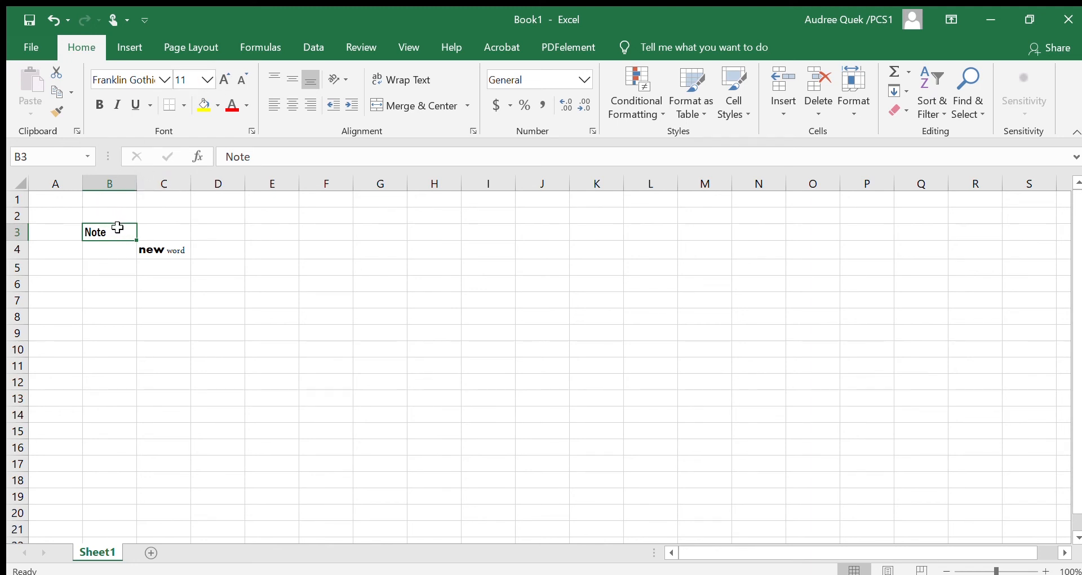
left_click(1072, 489)
left_click(716, 418)
Set the font size of the "Note" text in cell B3 to 22.
left_click(198, 69)
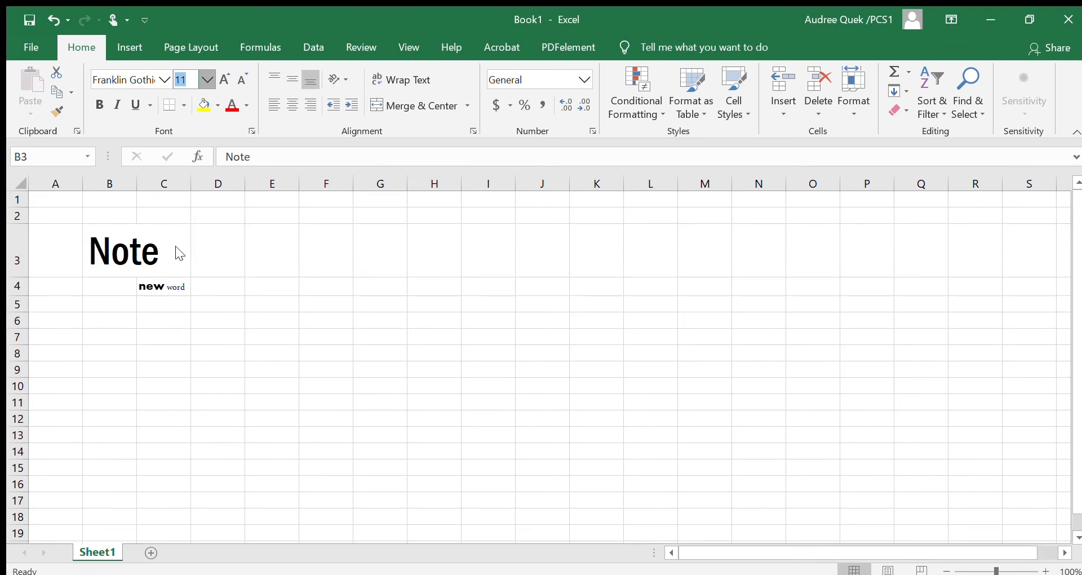
left_click(176, 246)
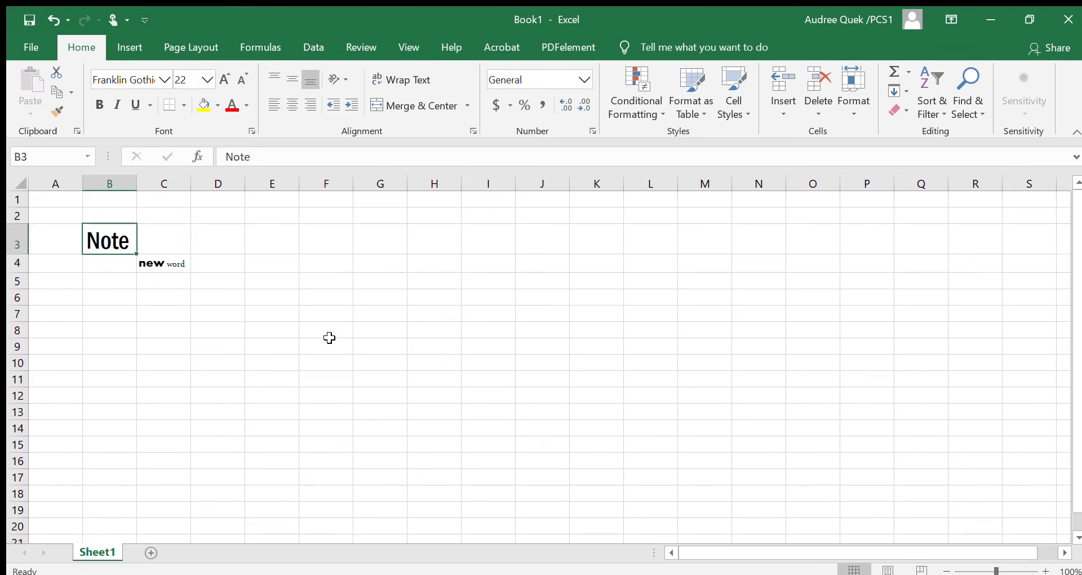
Try bold, italic and underline formatting on the "Note" text in cell B3.
left_click(93, 97)
left_click(98, 106)
left_click(116, 105)
left_click(111, 104)
left_click(126, 104)
left_click(126, 104)
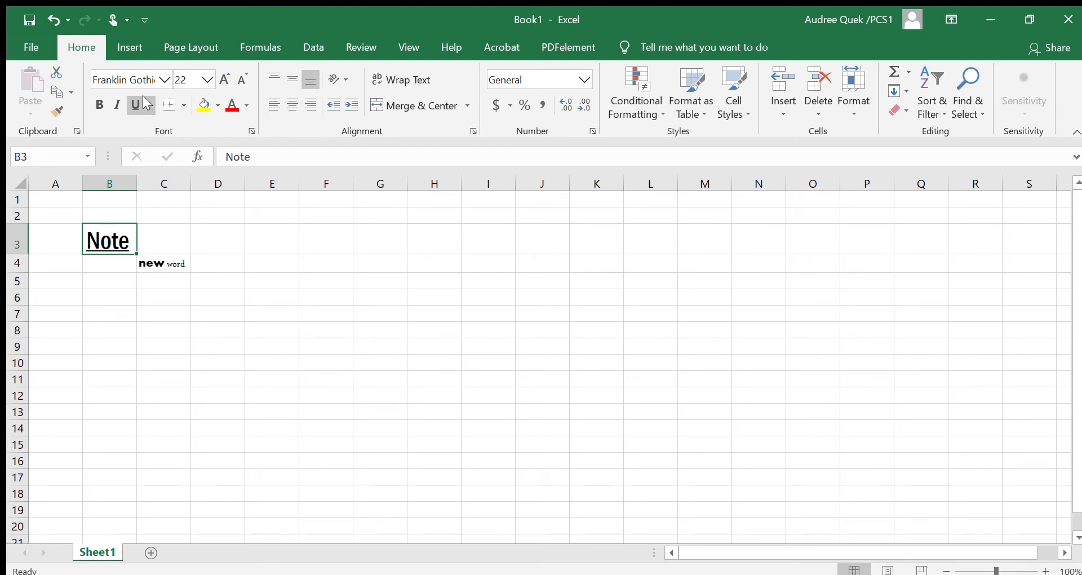
Apply a double underline to the "Note" text in cell B3.
left_click(154, 142)
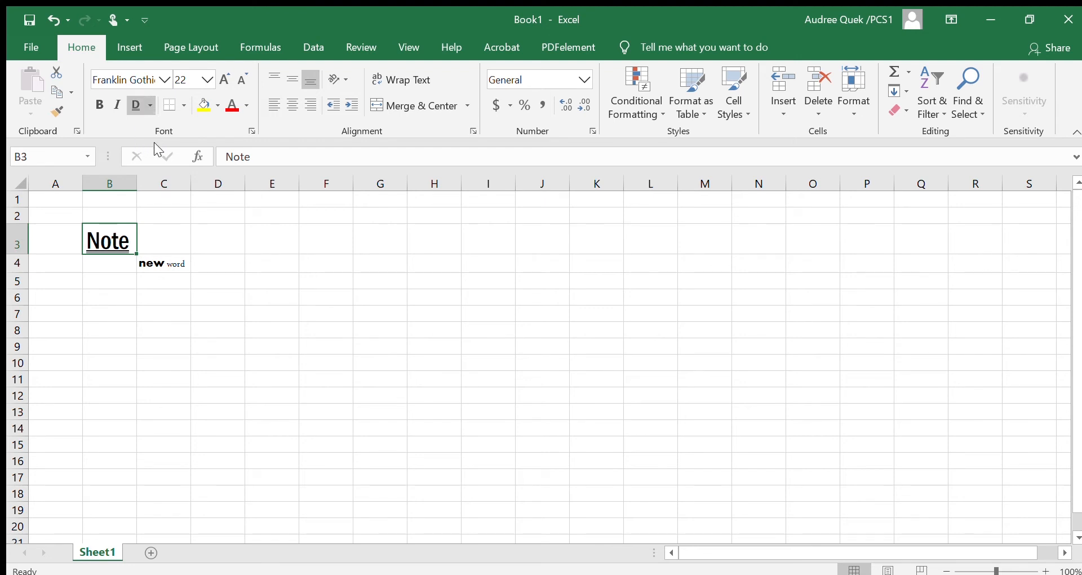
left_click(129, 256)
left_click(115, 296)
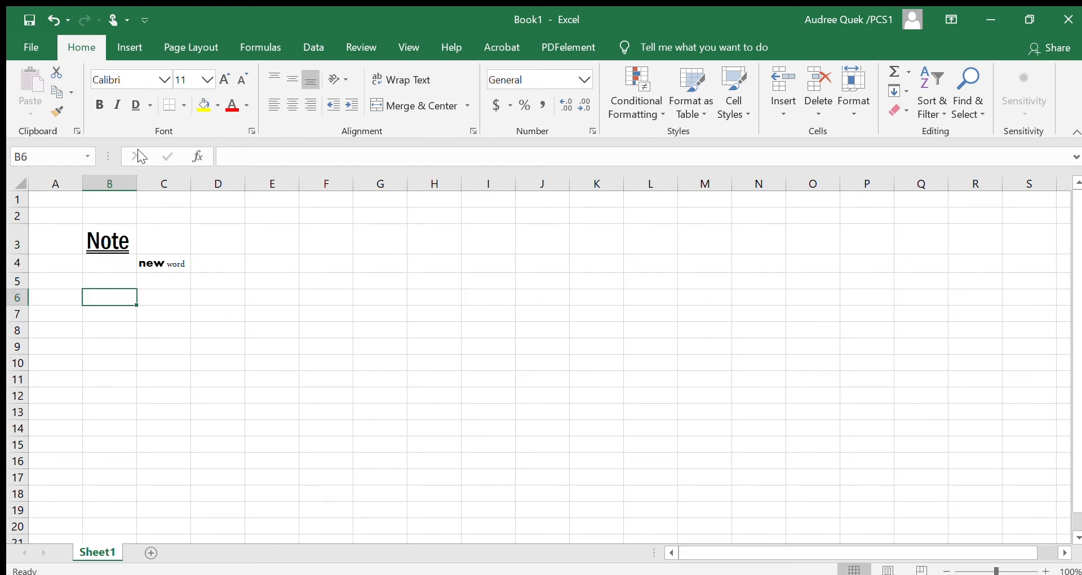
Remove the underline from the "Note" text in cell B3.
left_click(110, 245)
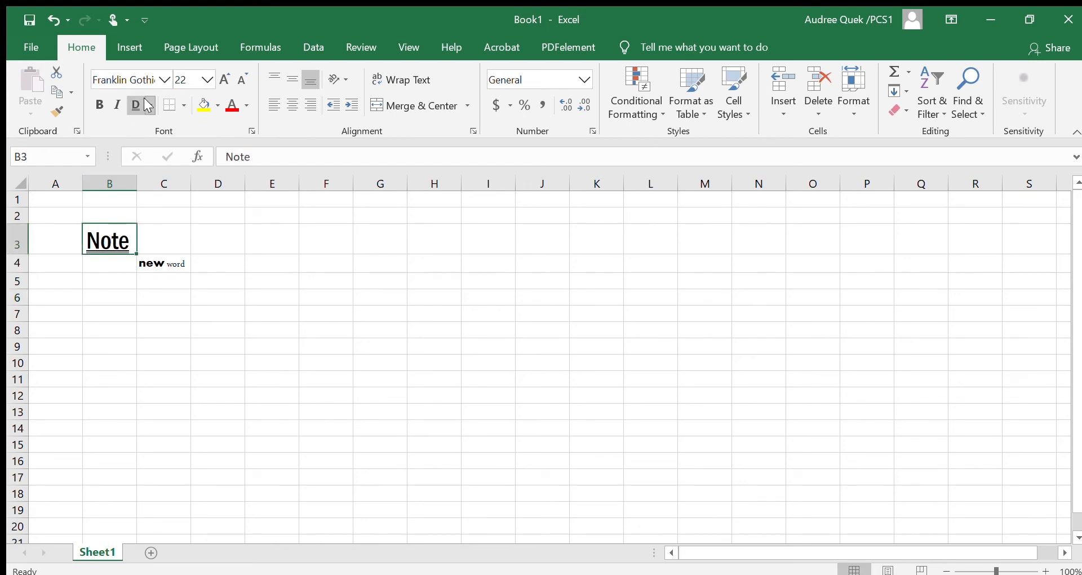
left_click(147, 117)
left_click(128, 107)
left_click(150, 233)
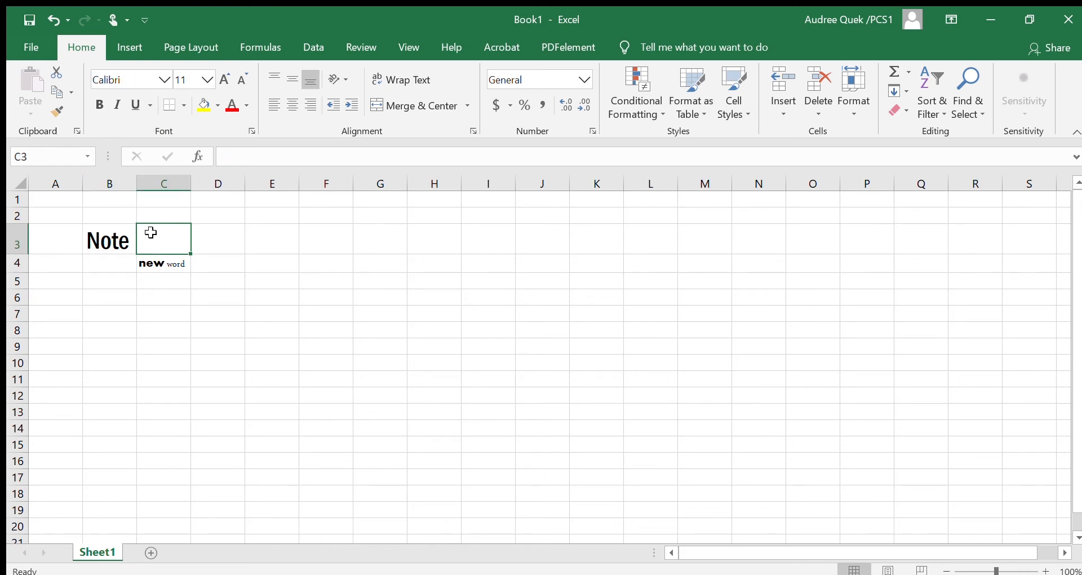
left_click(128, 241)
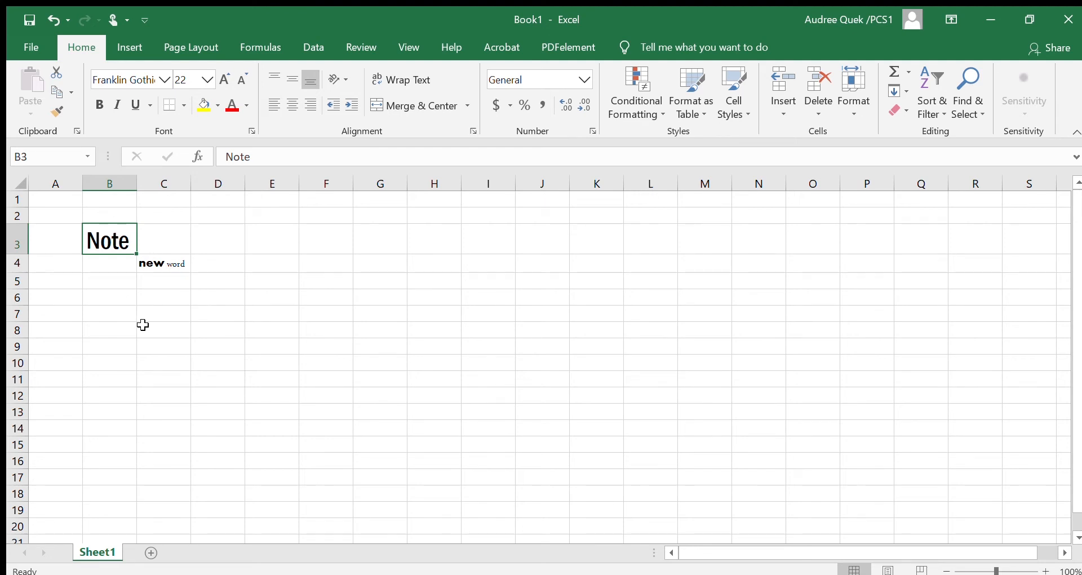
Enter the text "Budget for May 2020" in cell B7.
left_click(123, 314)
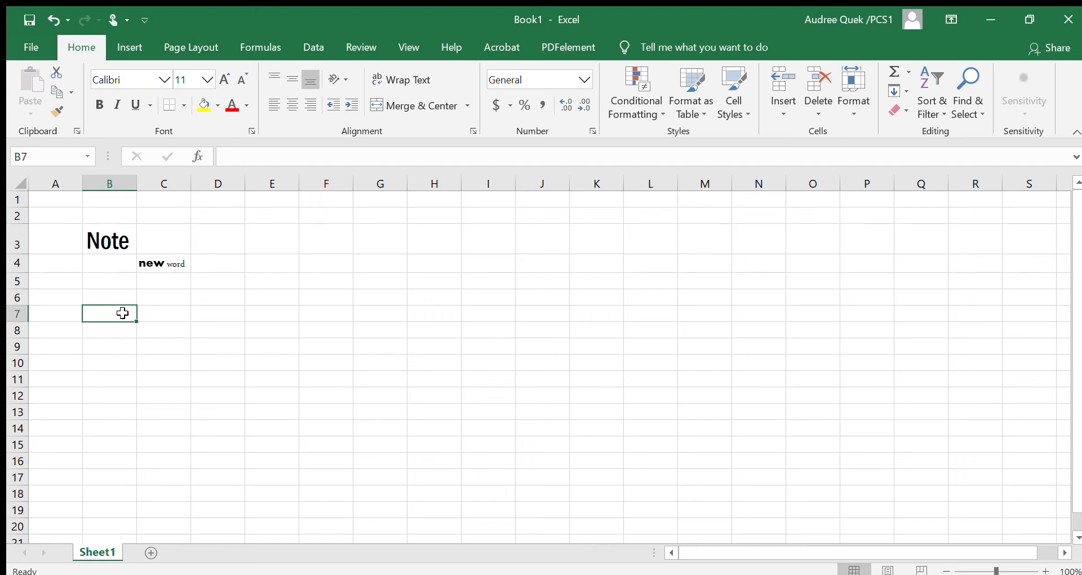
type("B")
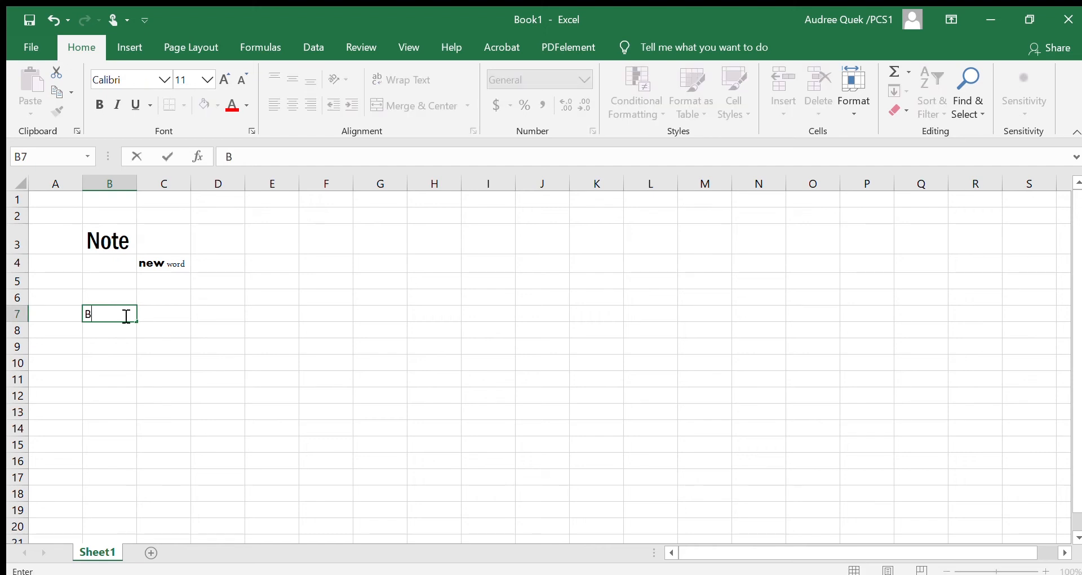
type("udget for M")
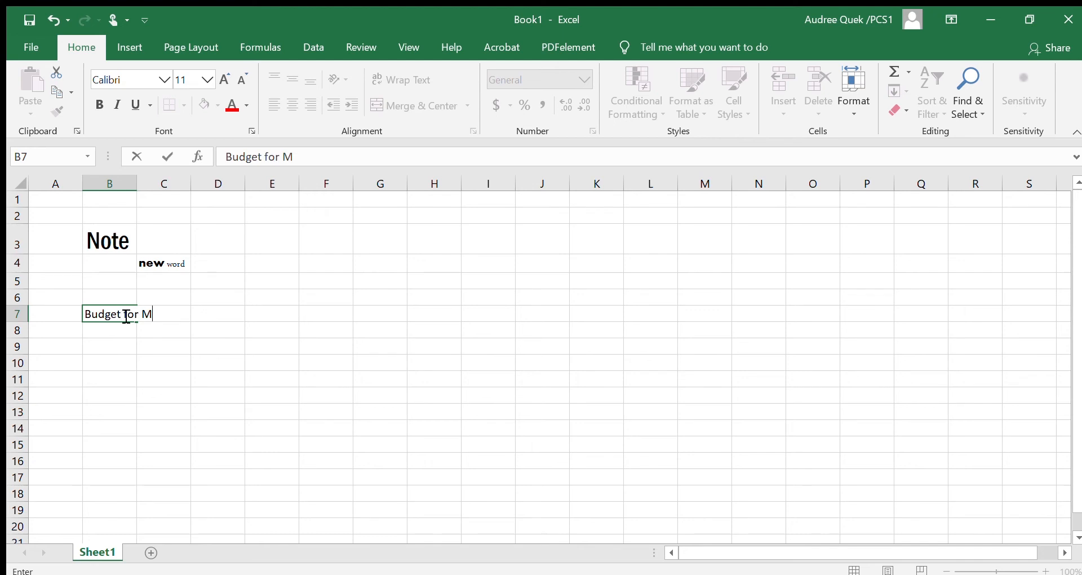
type("ay 2020")
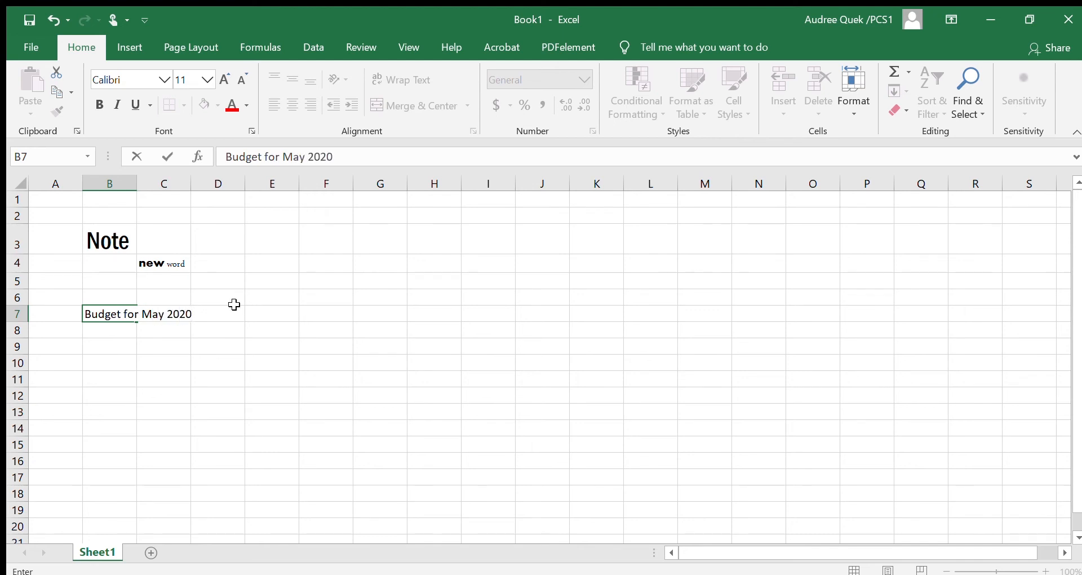
left_click(207, 258)
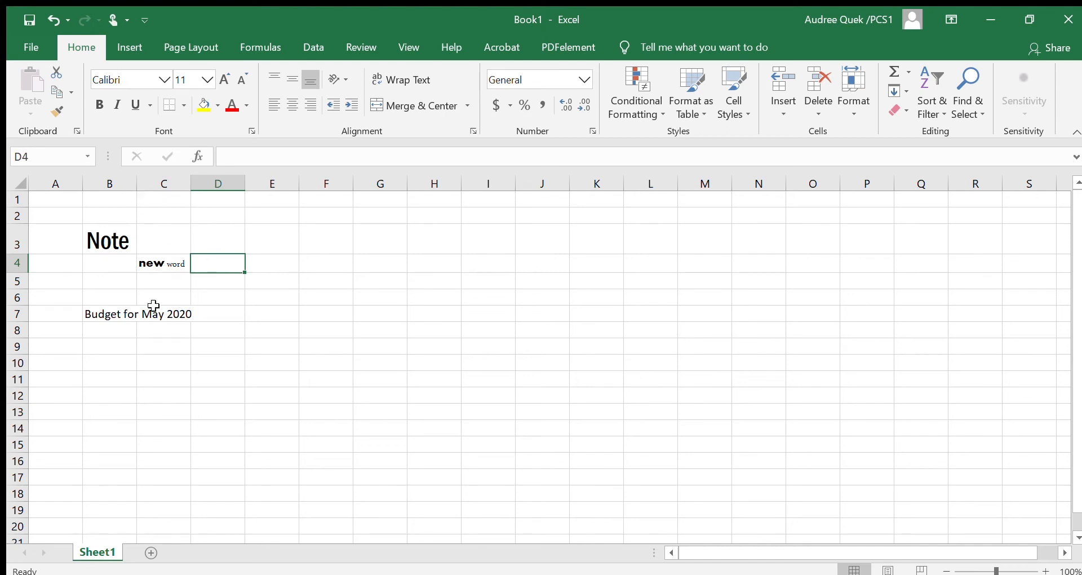
Widen column B just enough to fit the text "Budget for May 2020" in cell B7.
left_click(125, 314)
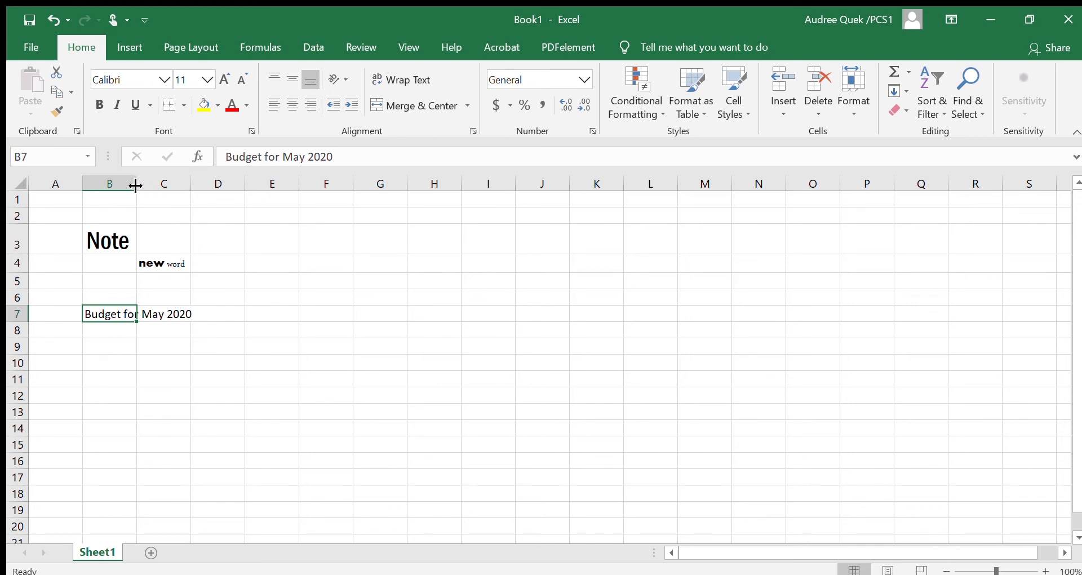
left_click_drag(135, 186, 194, 183)
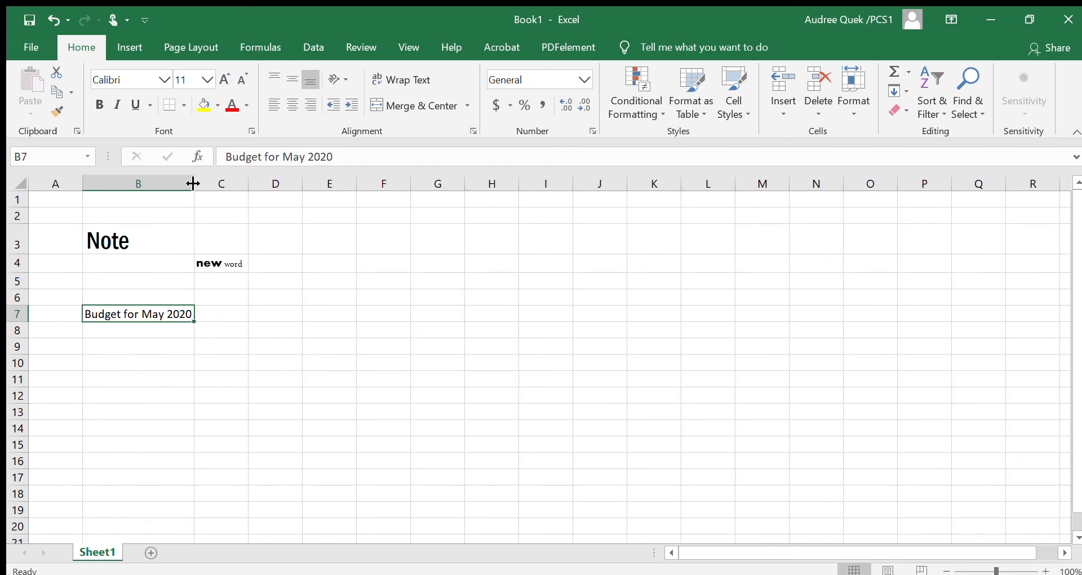
left_click(176, 281)
left_click(183, 340)
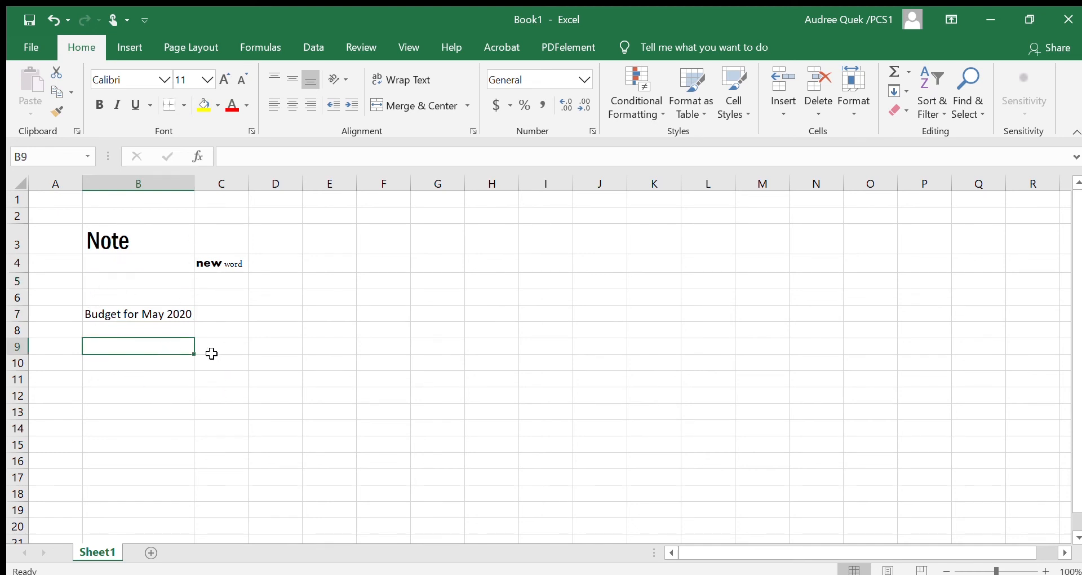
left_click(179, 332)
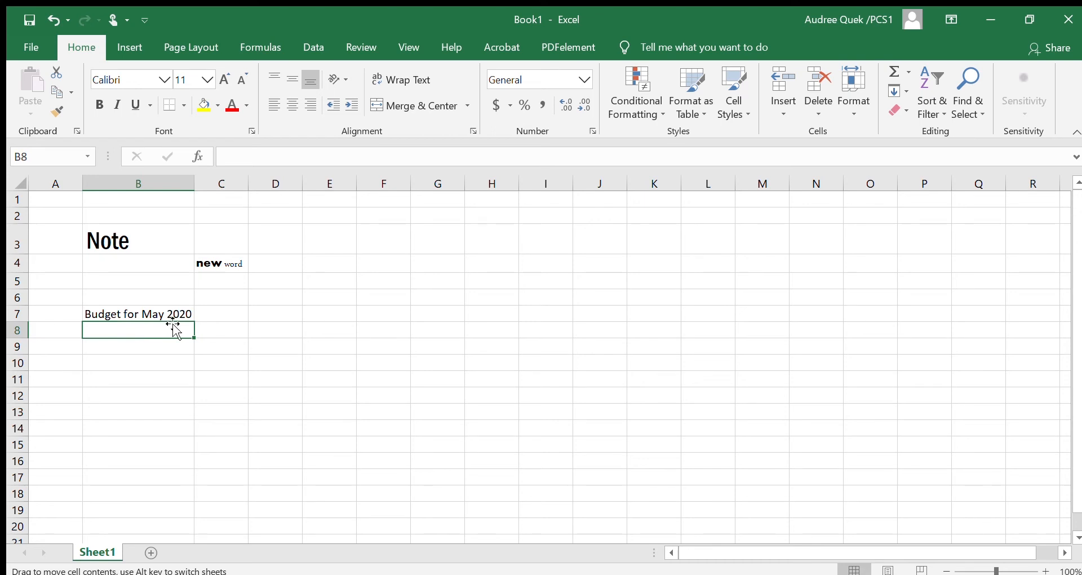
Try narrowing column B, and widen it well beyond the length of the text in cell B7.
left_click_drag(195, 187, 145, 196)
left_click(145, 195)
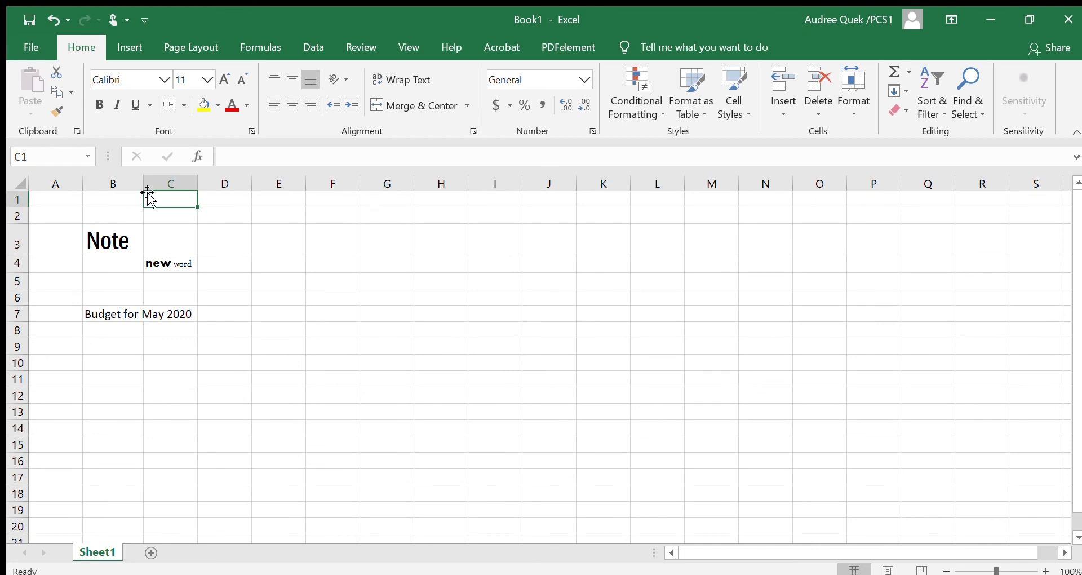
left_click_drag(145, 183, 253, 200)
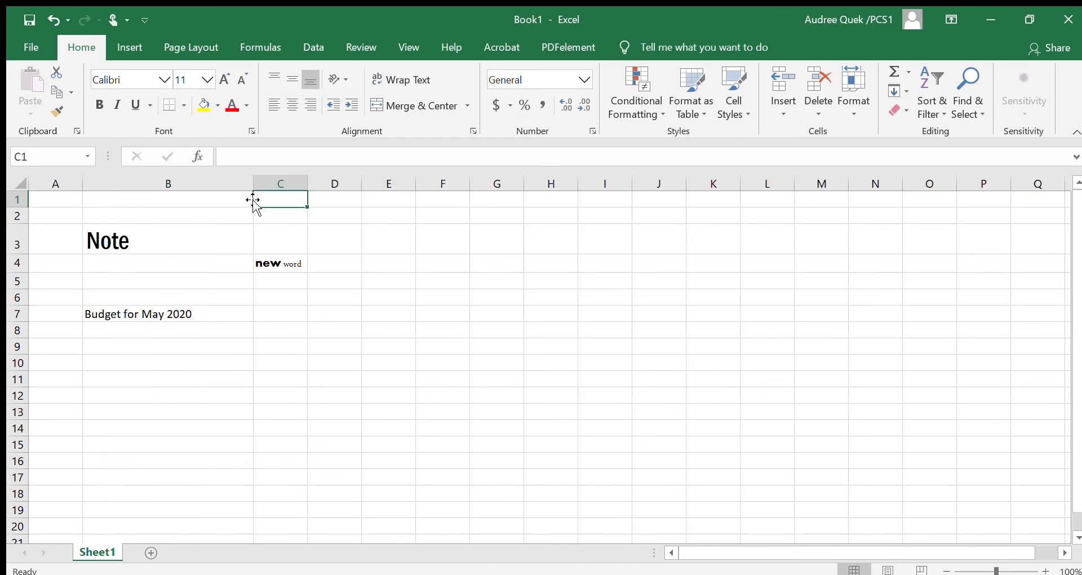
left_click(204, 252)
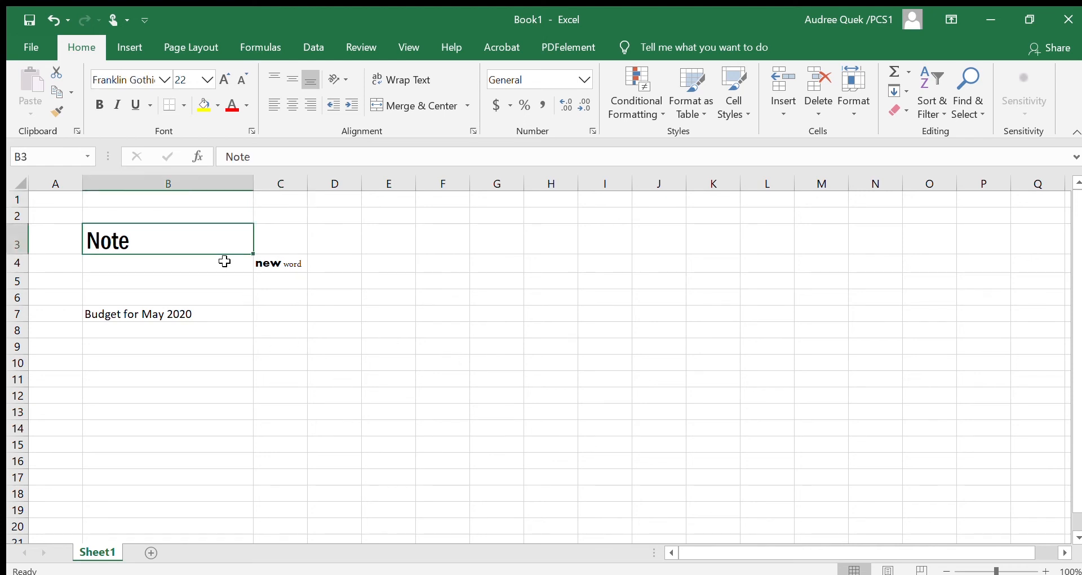
Enter the numbers 2, 2 and 3 in cells B8, B9 and B10 below the budget heading.
left_click(202, 328)
type("2")
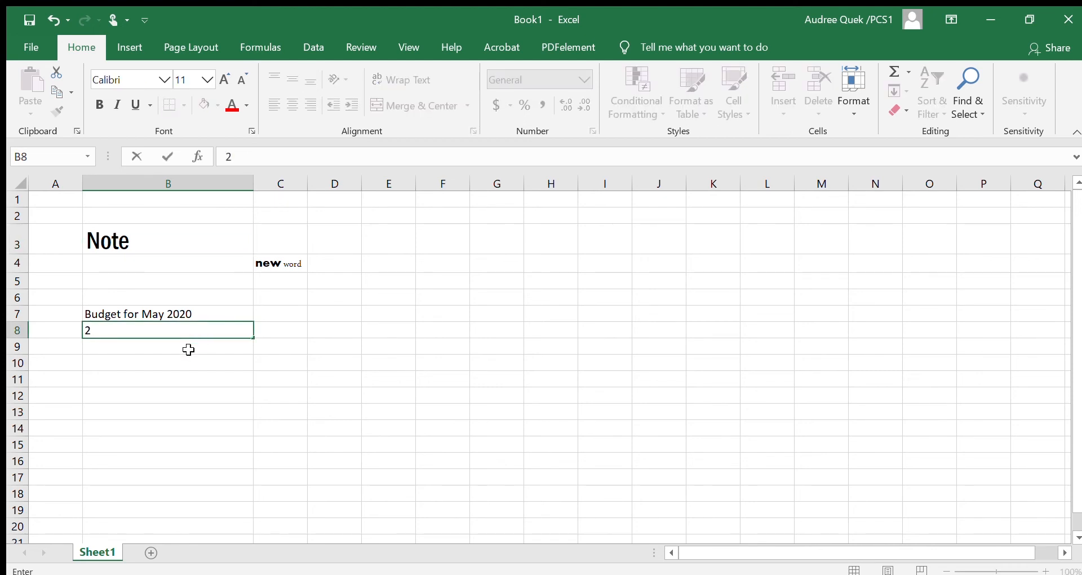
key("Return")
type("2")
key("Return")
type("3")
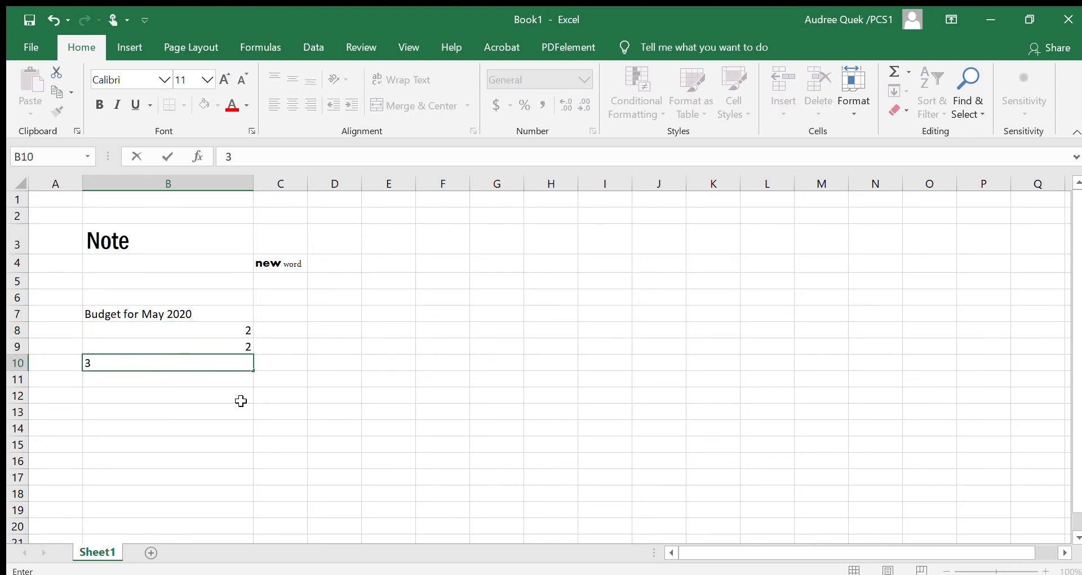
left_click(146, 327)
left_click(323, 319)
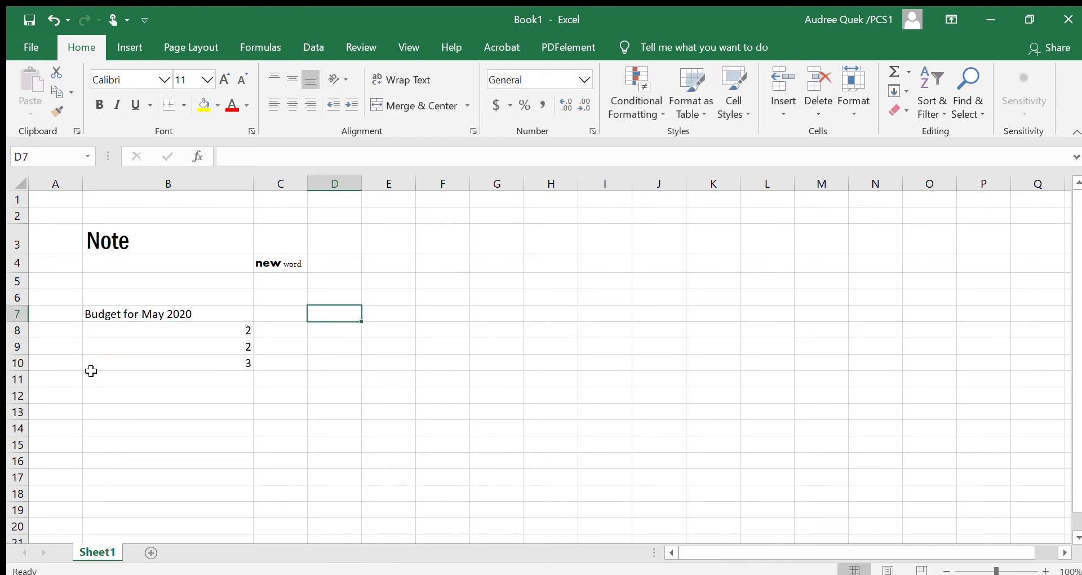
Clear the contents of cell C4 and of the "Note" cell B3.
left_click(277, 262)
key("Delete")
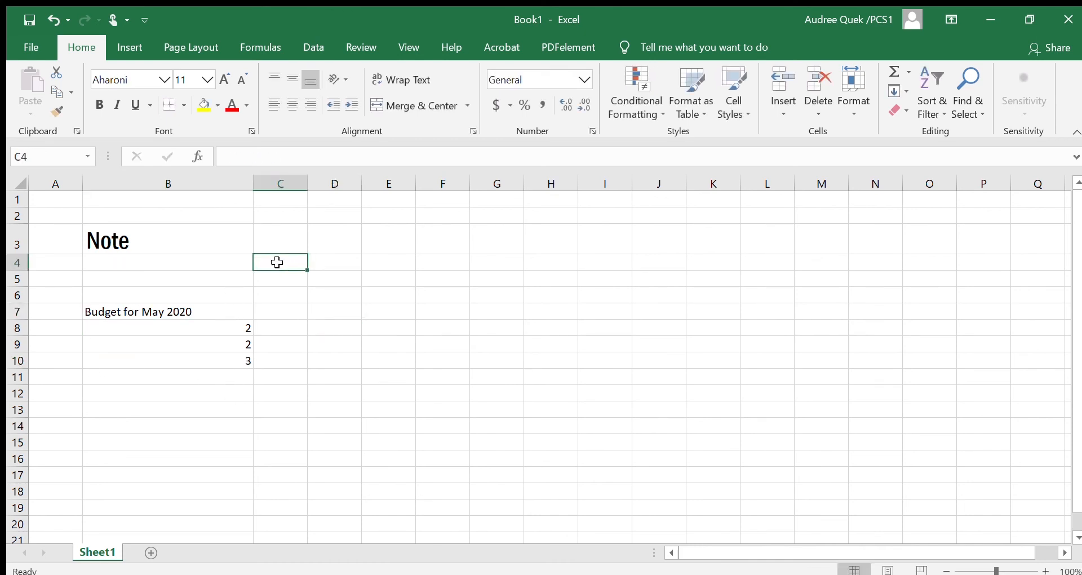
left_click(172, 239)
key("Delete")
left_click(209, 331)
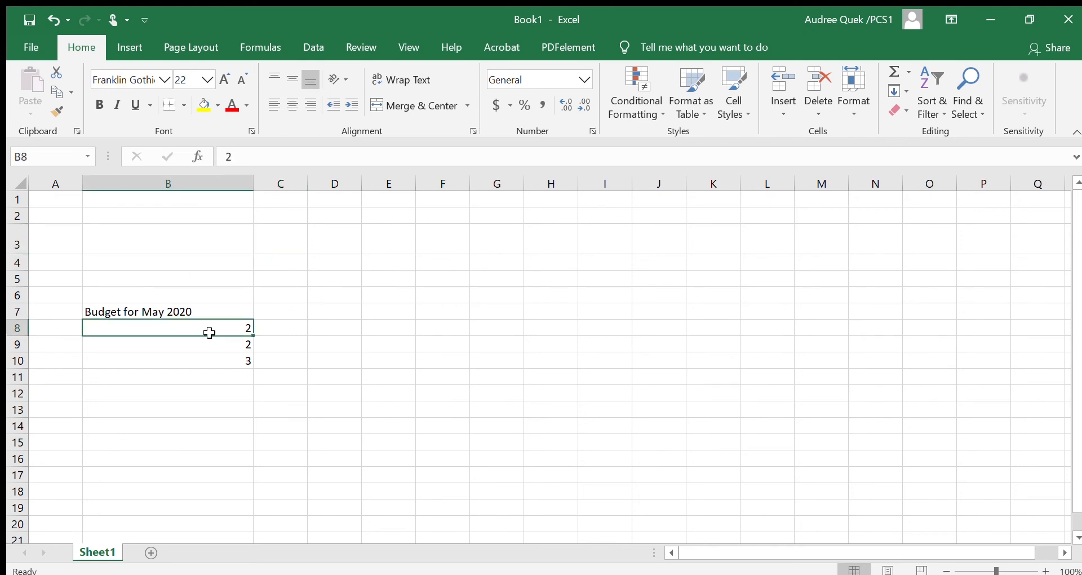
Select the range B7:B10 with the budget heading and numbers, and deselect it by going to cell B5.
left_click(149, 308)
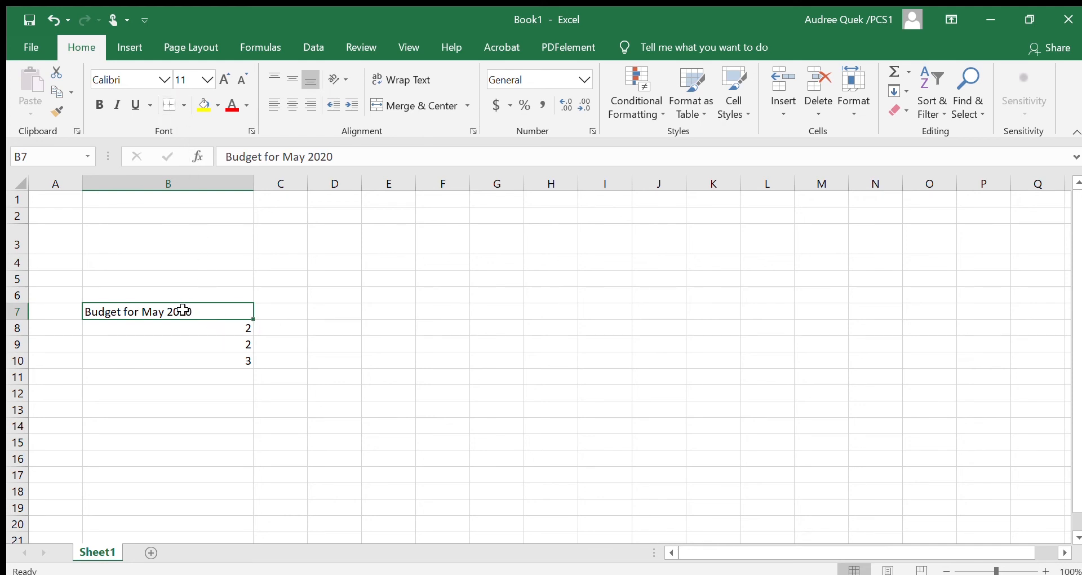
left_click(191, 276)
left_click_drag(176, 310, 186, 356)
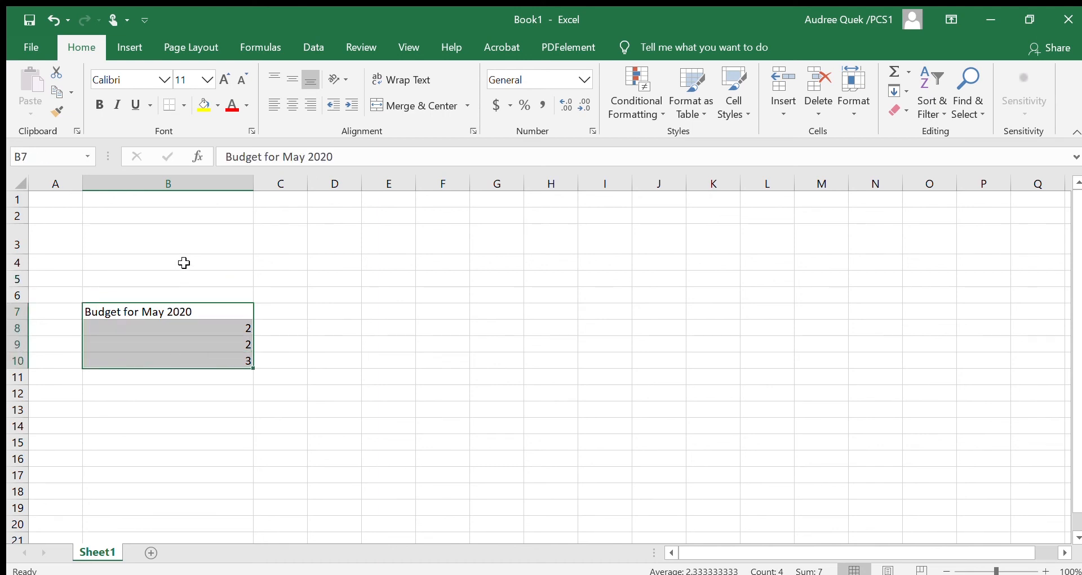
left_click(226, 286)
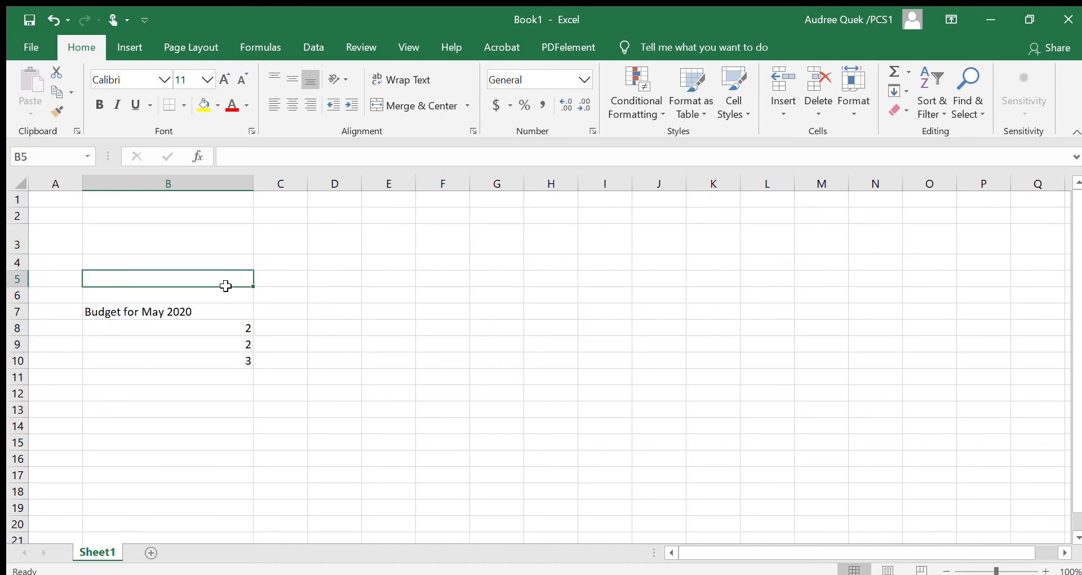
Apply all borders to the range B7:B10 containing the budget heading and numbers.
left_click(196, 312)
left_click_drag(196, 312, 198, 360)
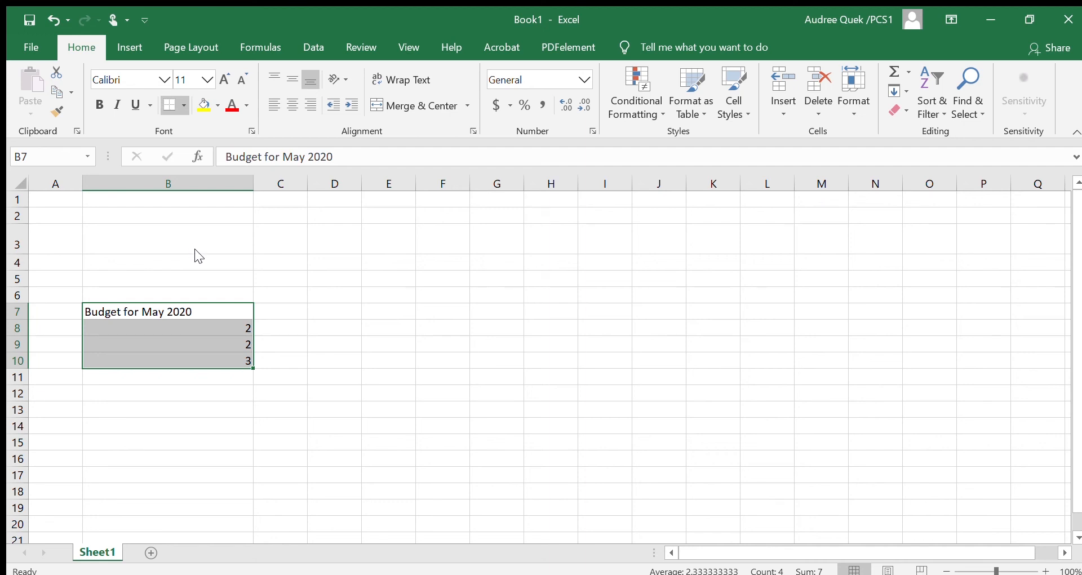
left_click(244, 342)
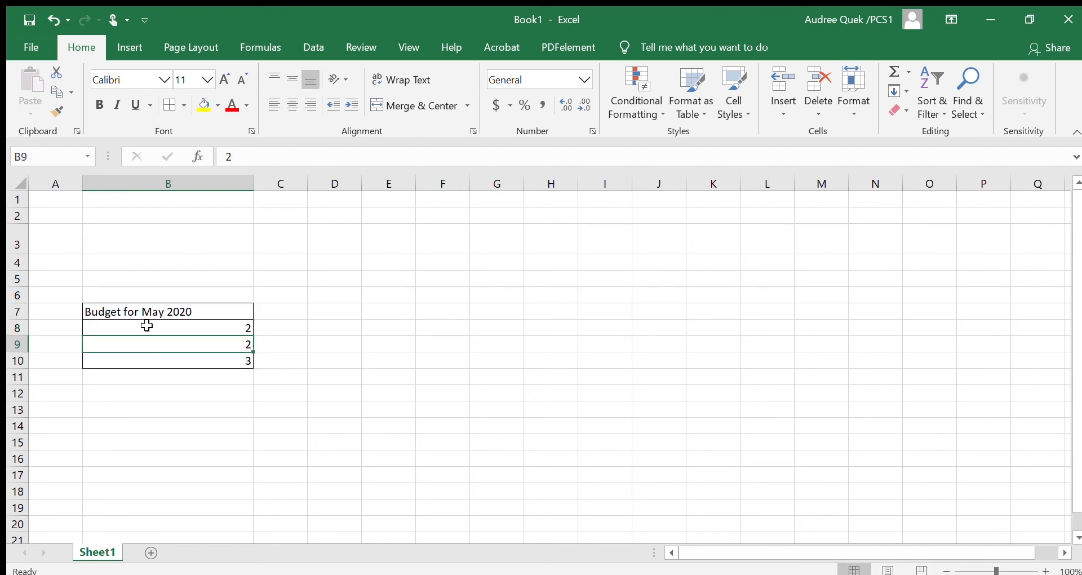
left_click(118, 315)
left_click(186, 295)
left_click(297, 370)
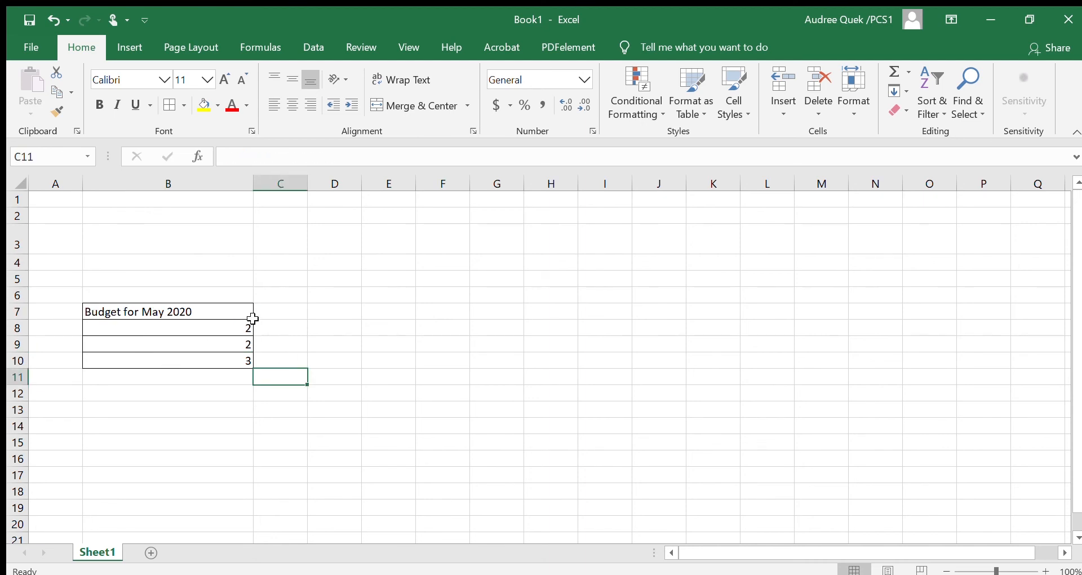
Apply thick outside borders around the budget range B7:B10.
left_click_drag(171, 311, 180, 363)
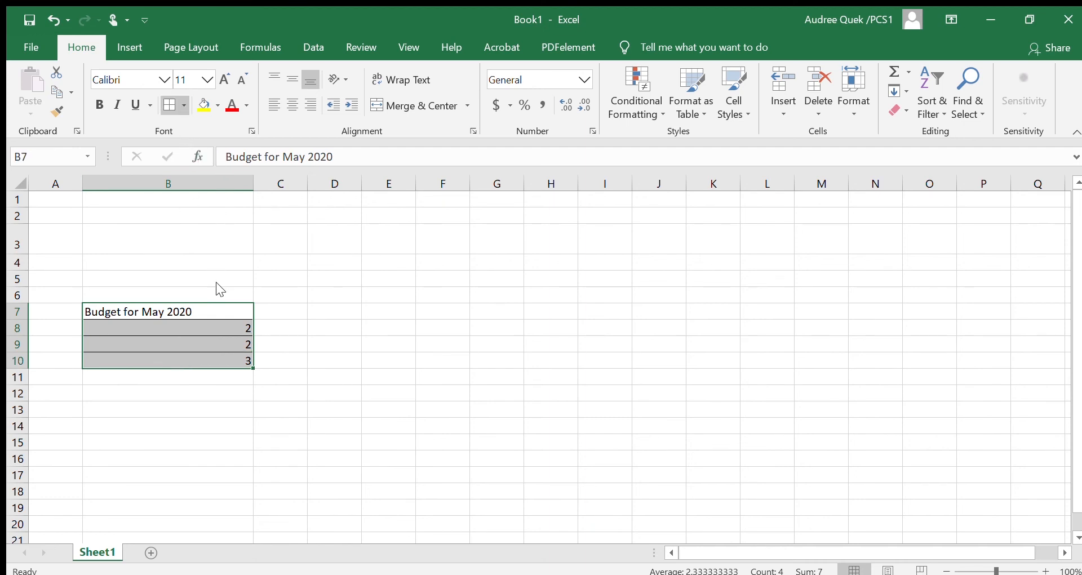
left_click(338, 293)
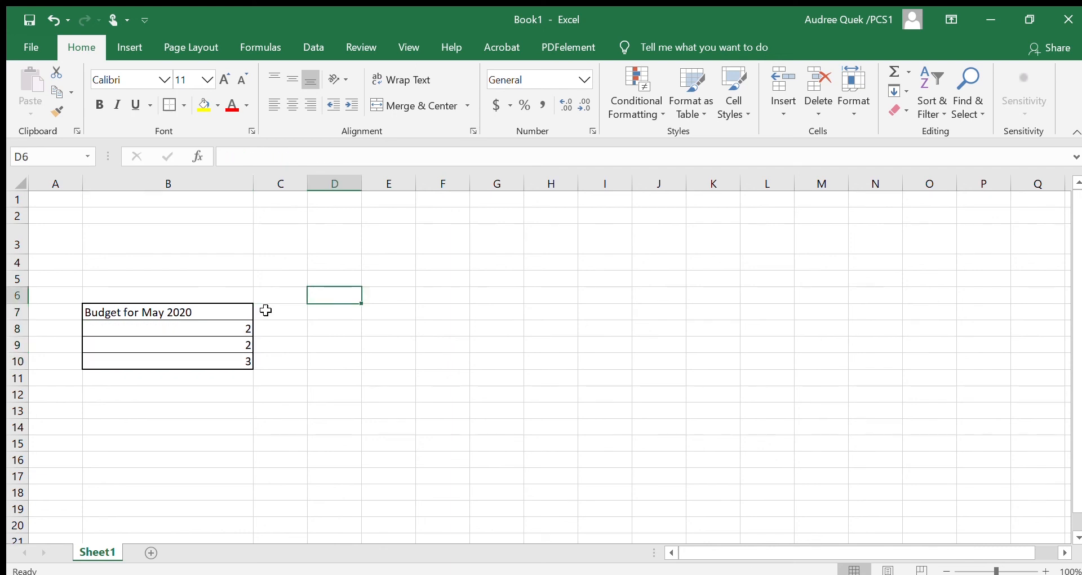
left_click(236, 325)
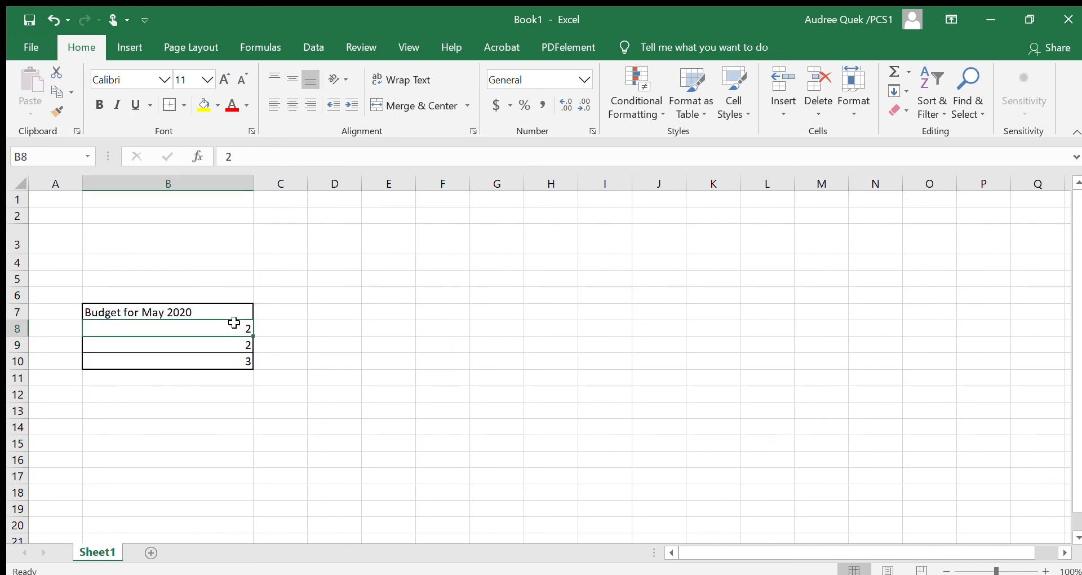
left_click(218, 311)
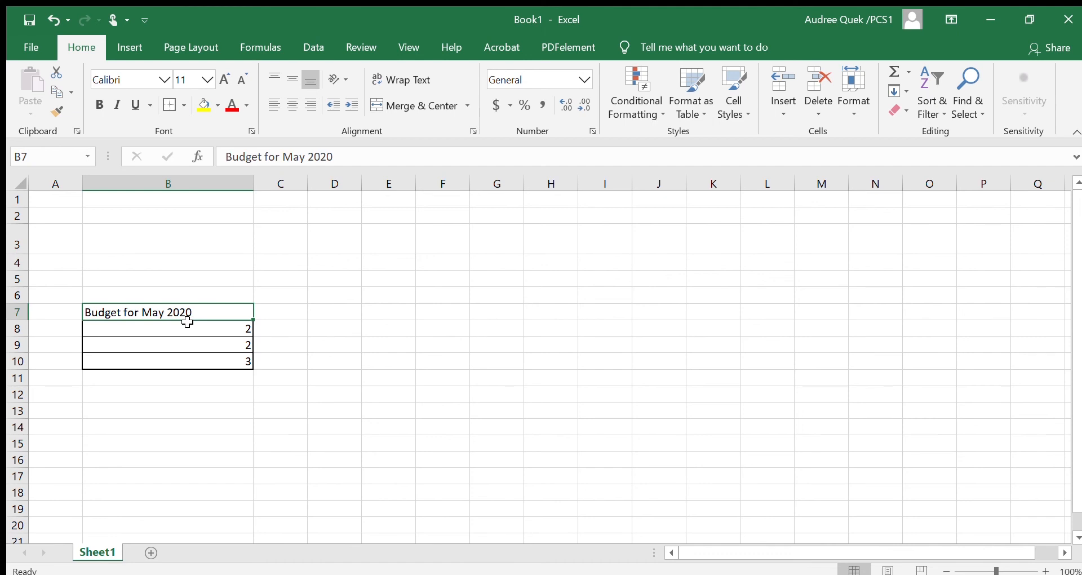
left_click(341, 356)
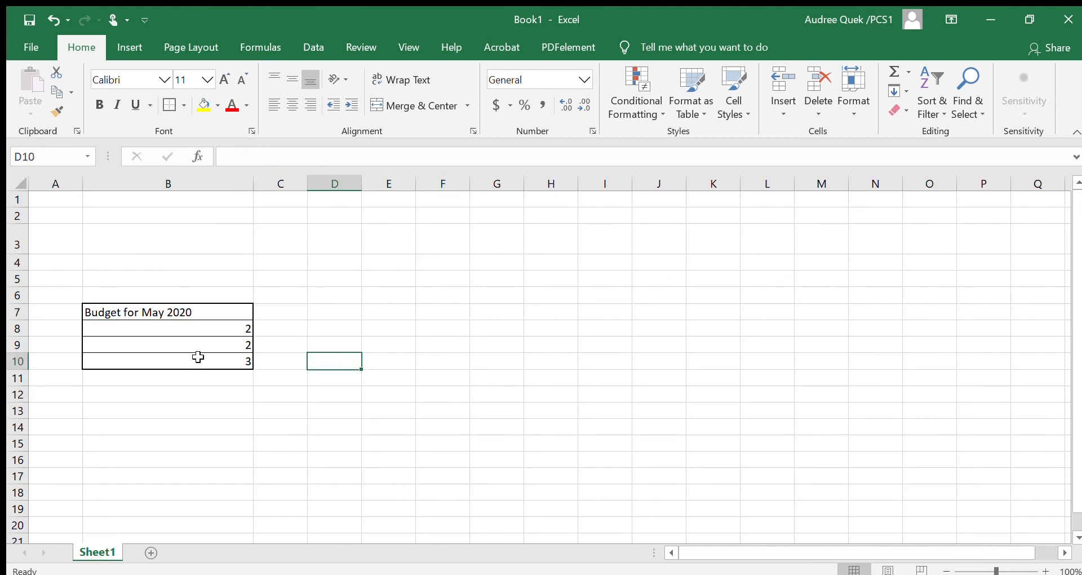
Remove all borders from the budget range B7:B10.
left_click_drag(126, 305, 150, 363)
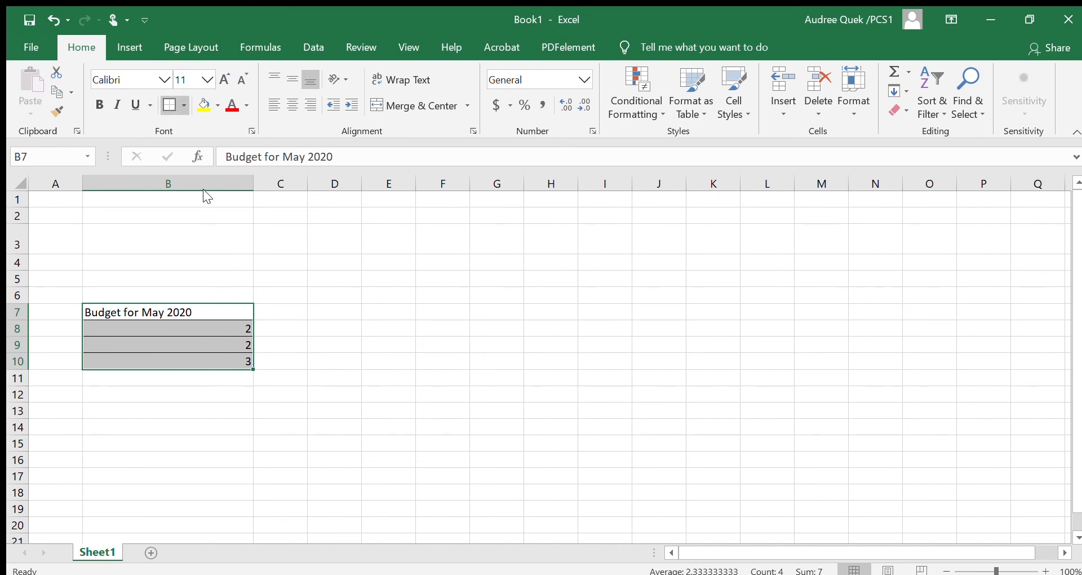
left_click(234, 282)
left_click(225, 334)
left_click_drag(205, 309, 204, 361)
left_click(367, 290)
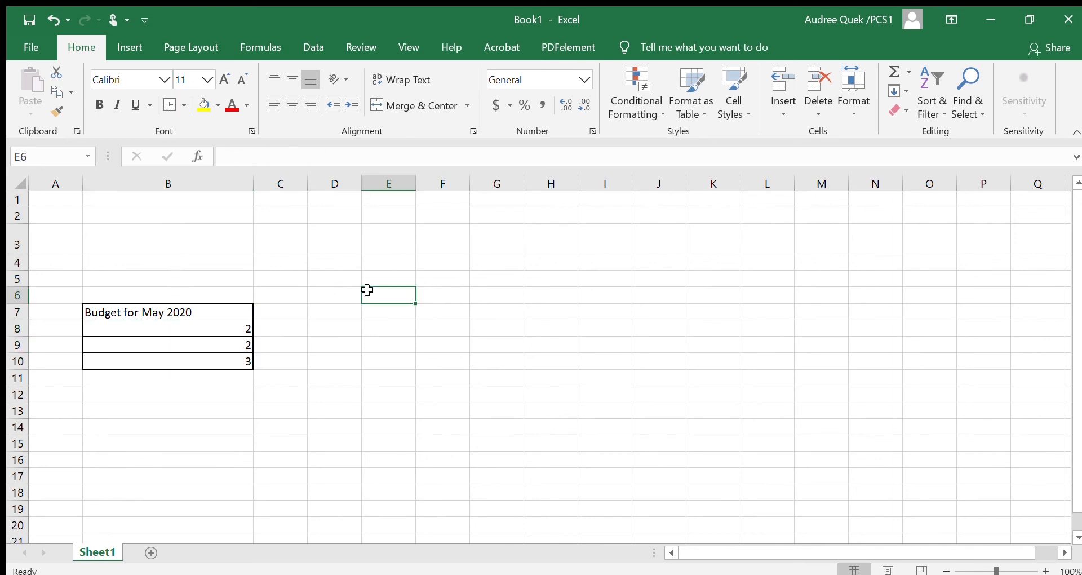
left_click_drag(181, 310, 188, 357)
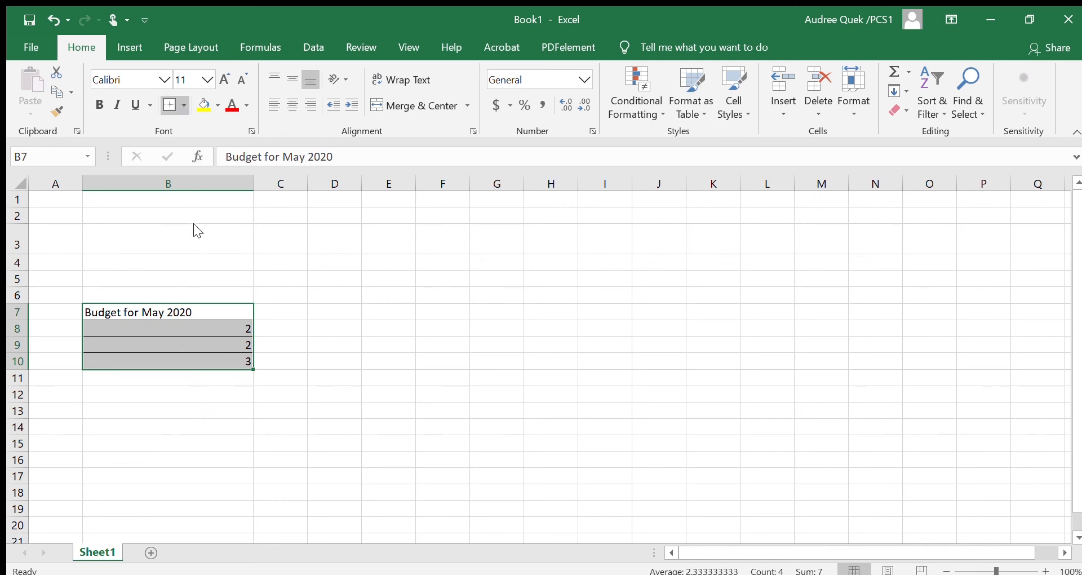
left_click(181, 265)
left_click(177, 317)
left_click_drag(176, 317, 172, 367)
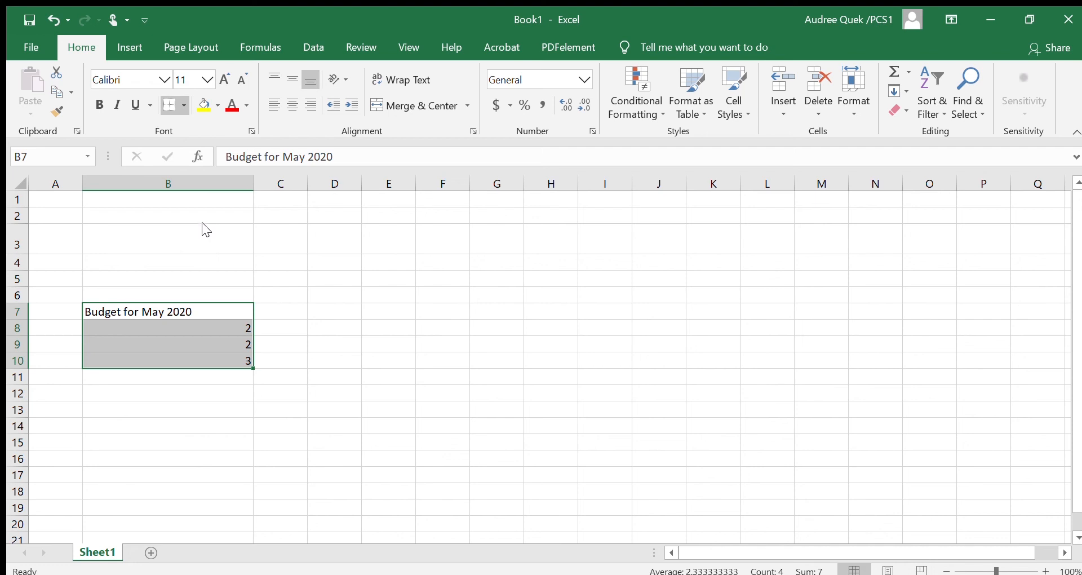
left_click(313, 275)
Add a left border to the budget range B7:B10.
left_click_drag(181, 314, 184, 360)
left_click(198, 210)
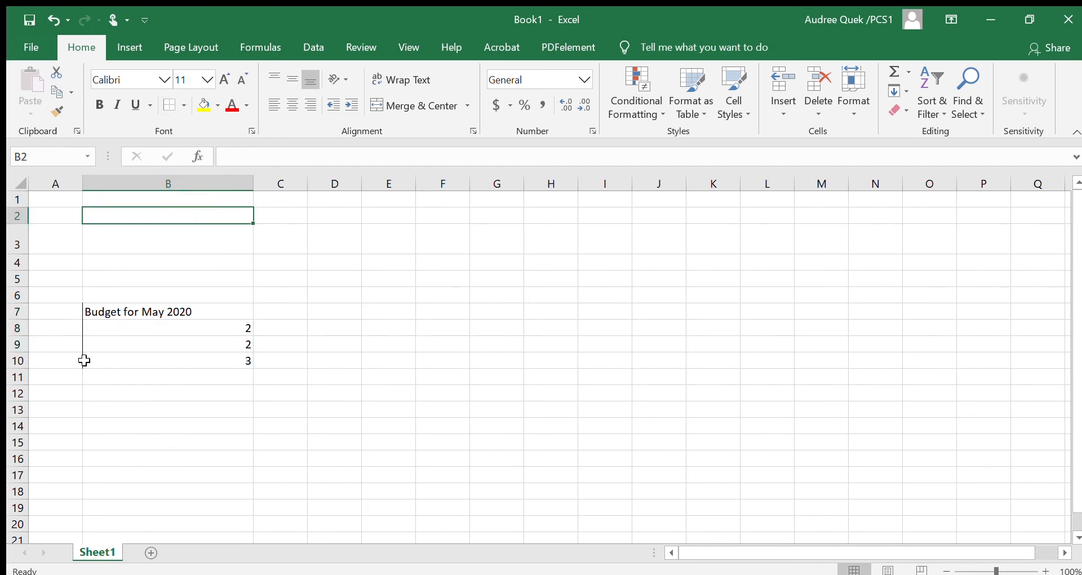
left_click(221, 348)
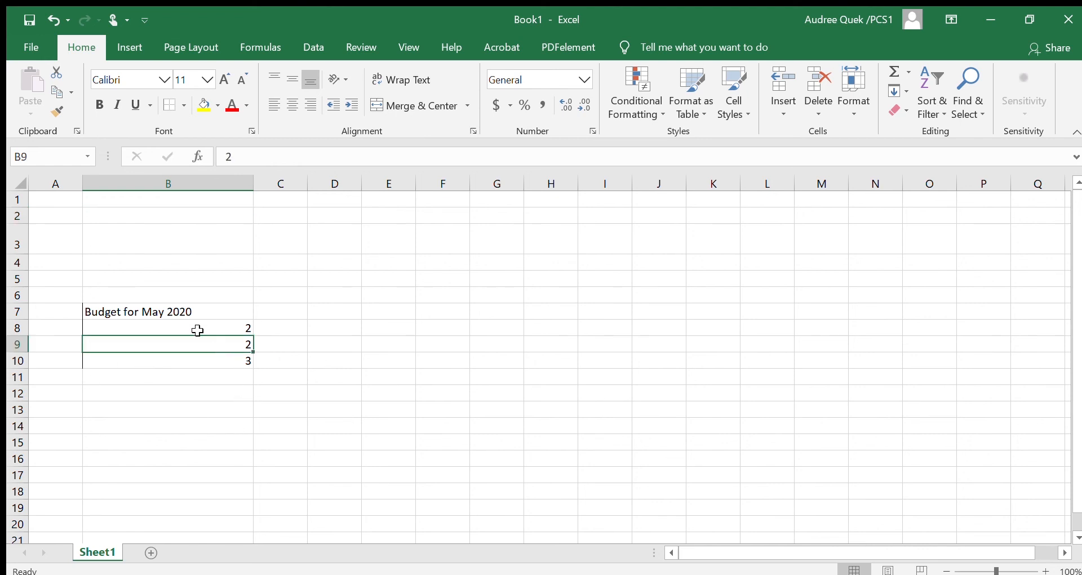
Add a top and thick bottom border to the budget range B7:B10.
left_click(168, 309)
left_click_drag(168, 310, 186, 361)
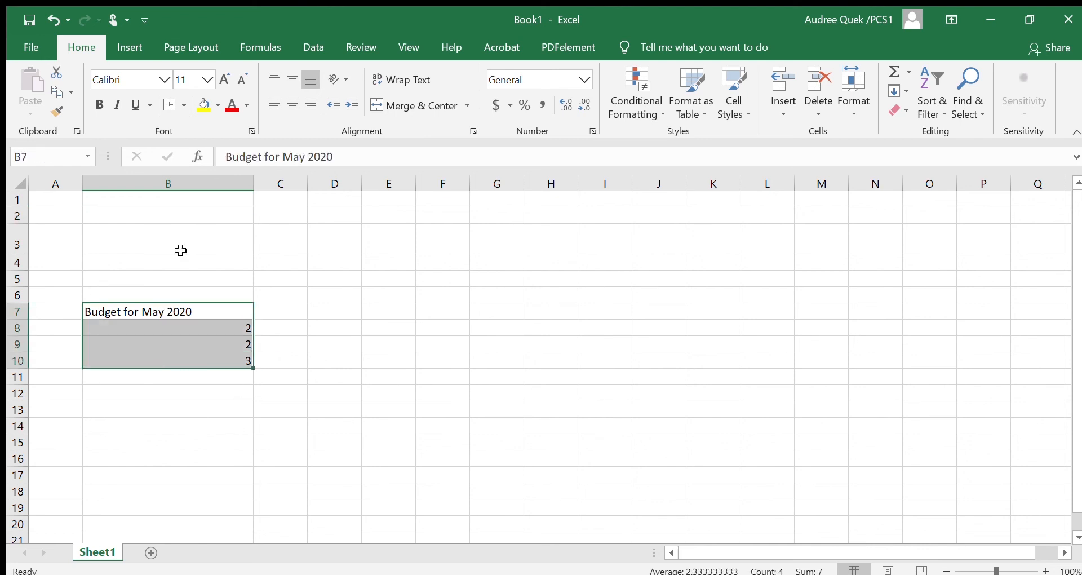
left_click(179, 99)
left_click(330, 376)
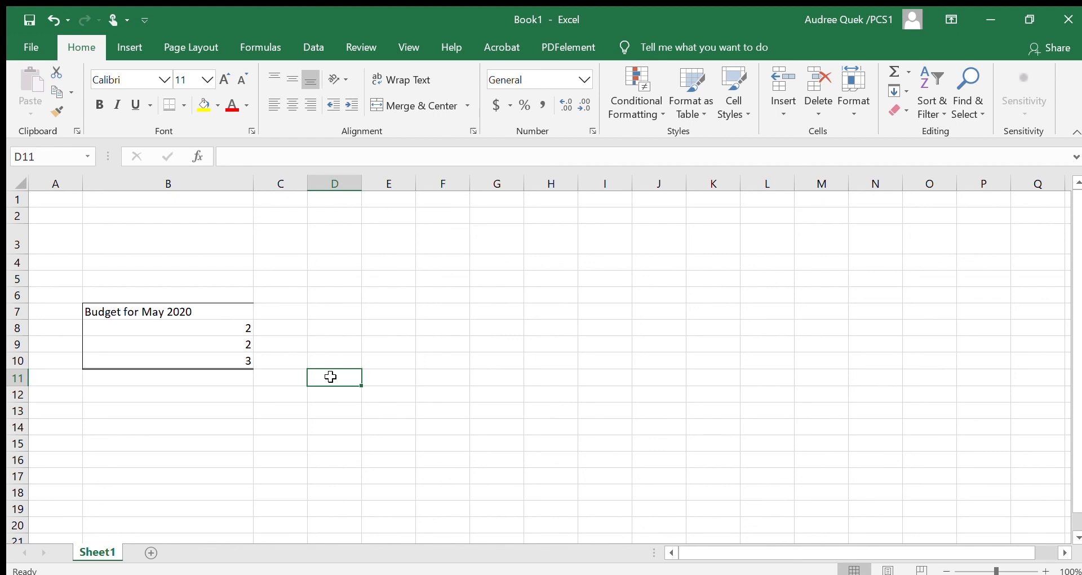
left_click(130, 312)
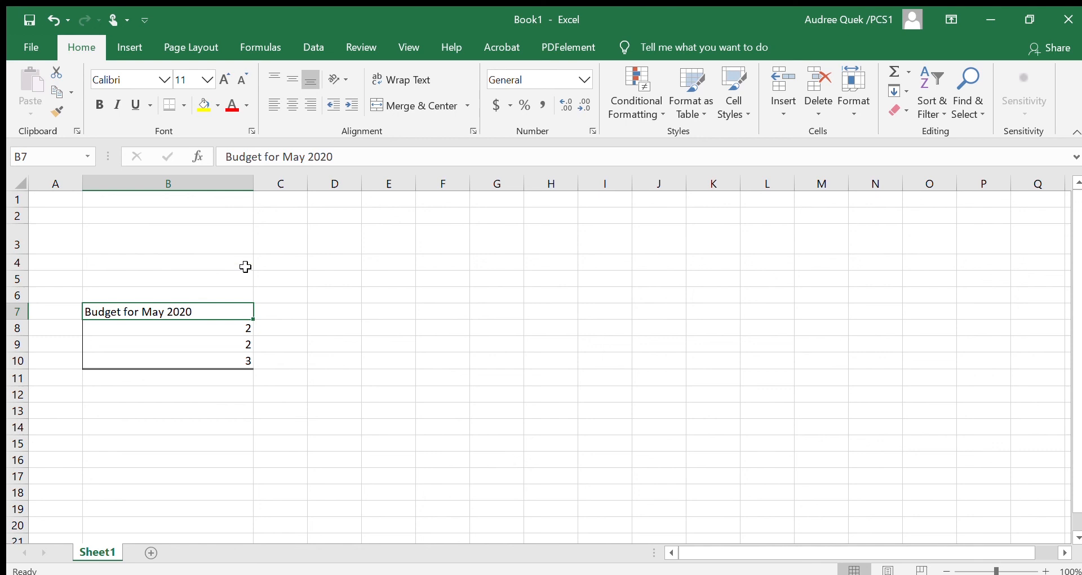
left_click(200, 262)
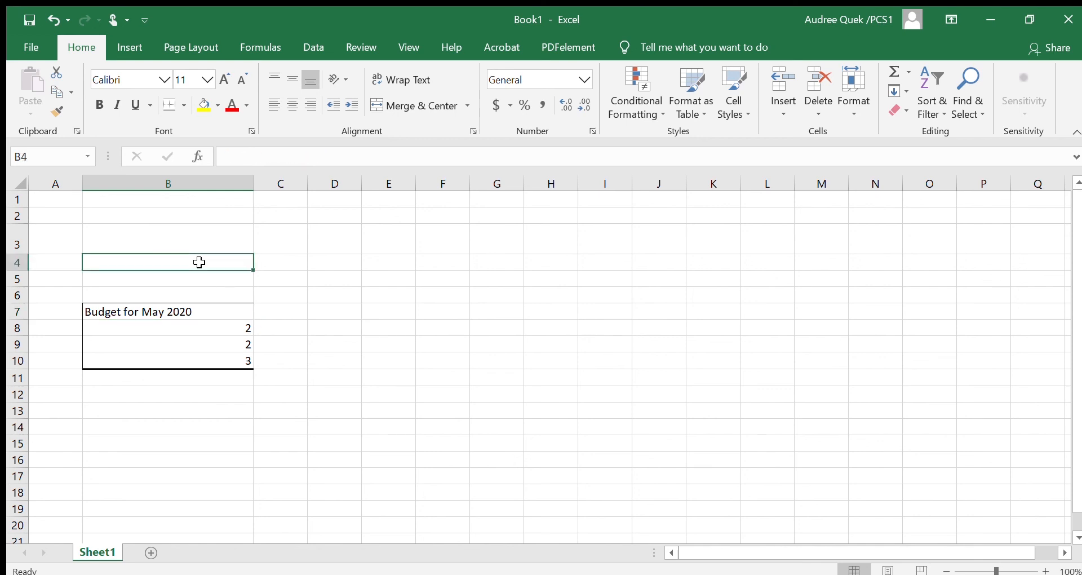
Fill the budget range B7:B10 with a light blue color.
left_click(175, 311)
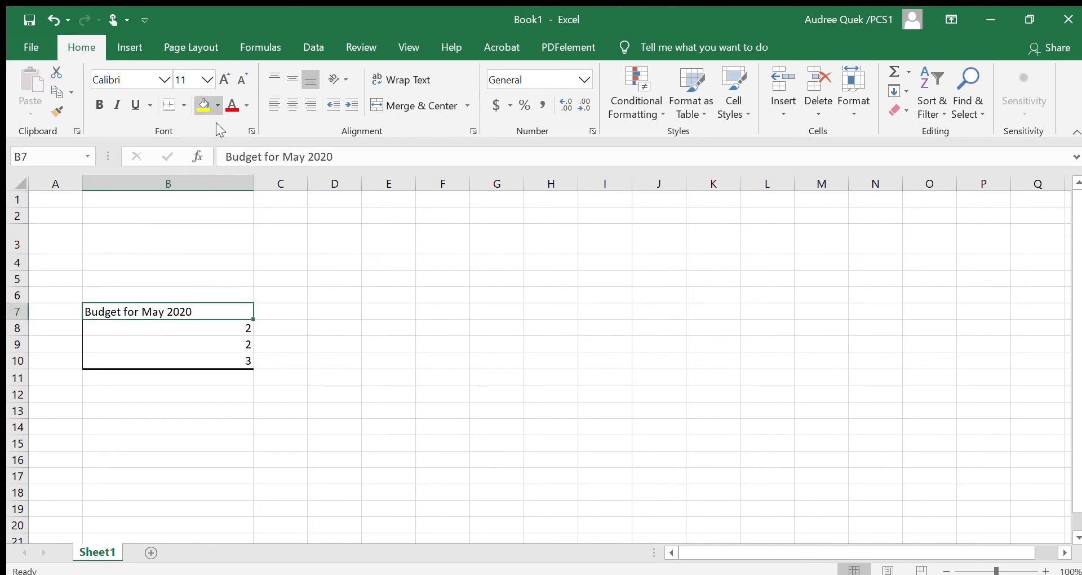
left_click(263, 322)
left_click(204, 315)
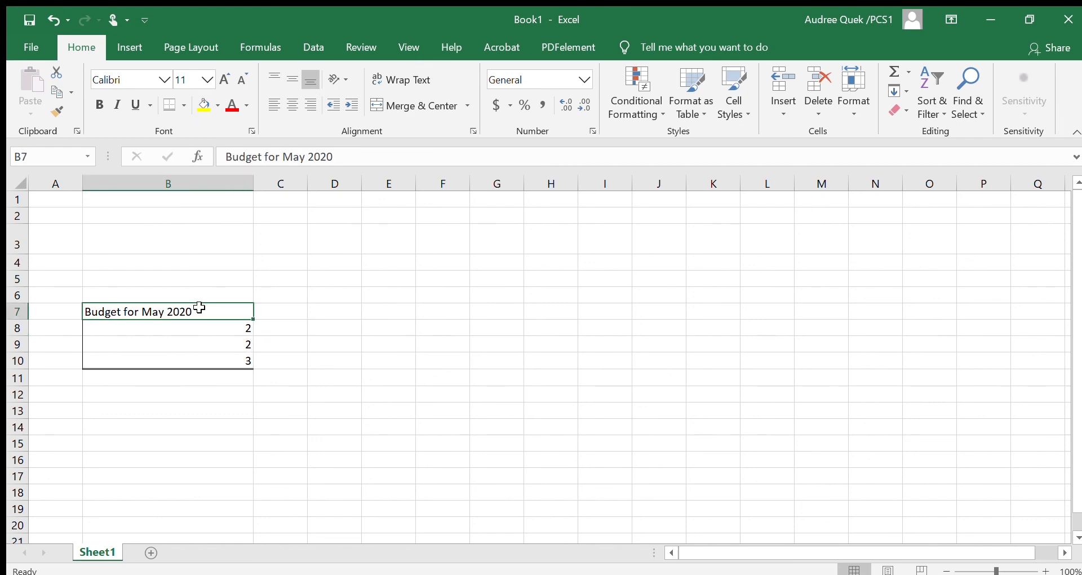
left_click_drag(200, 309, 201, 352)
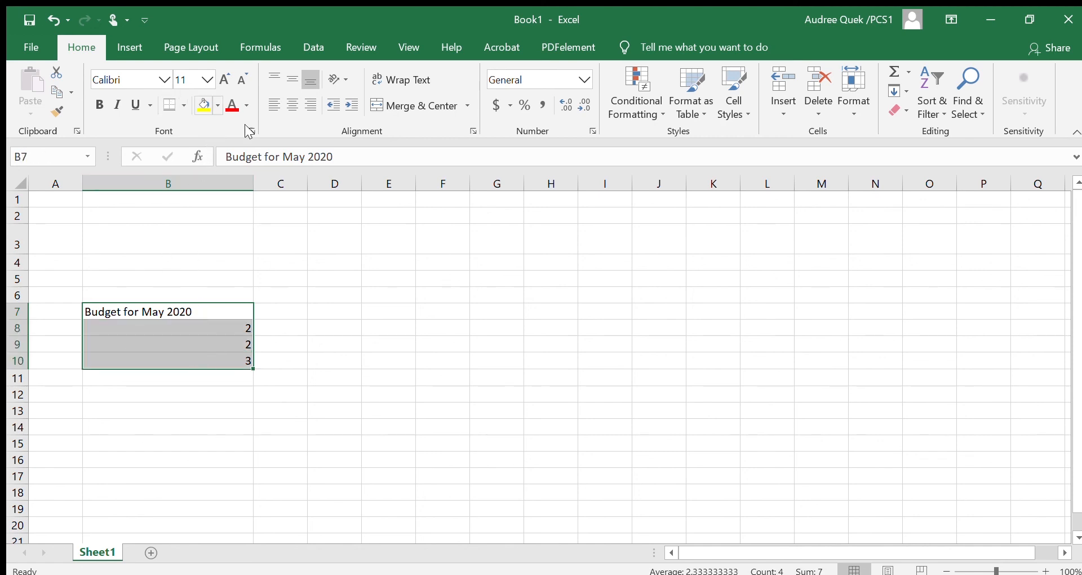
left_click(209, 106)
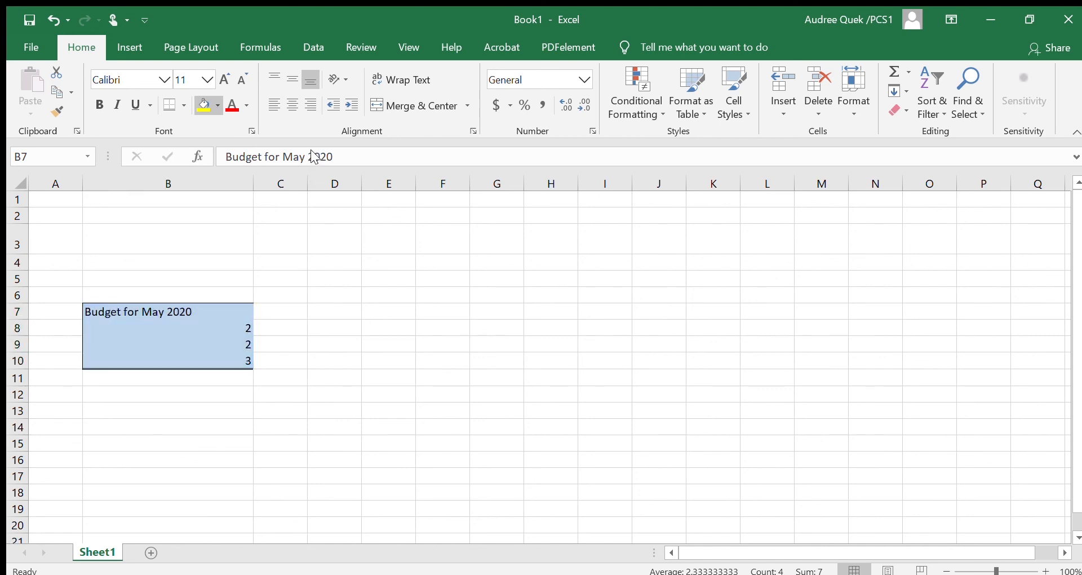
left_click(333, 394)
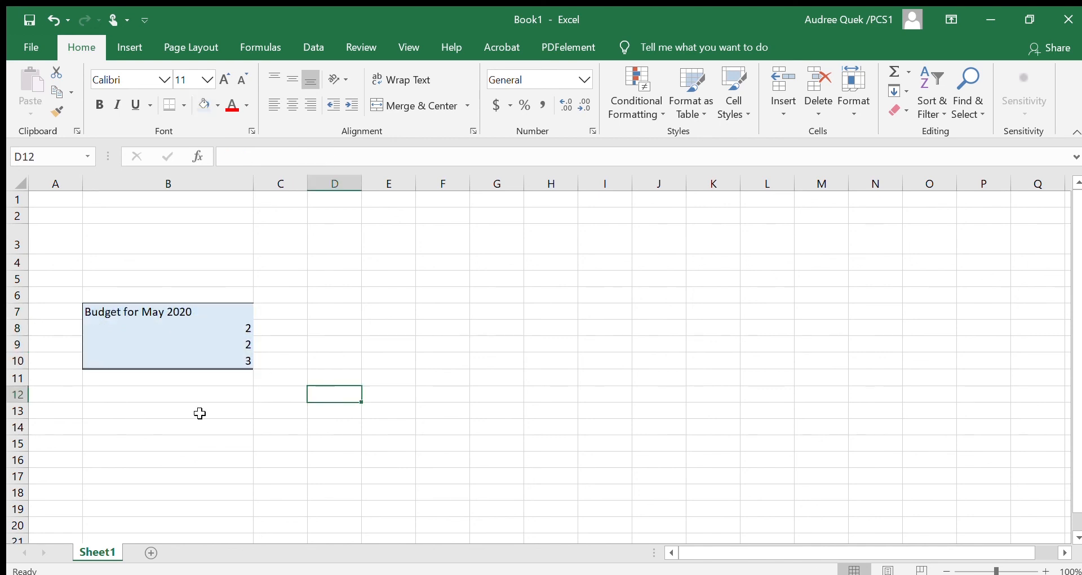
Fill the number cells B8:B10 with a light gold color.
left_click_drag(155, 328, 153, 359)
left_click(209, 106)
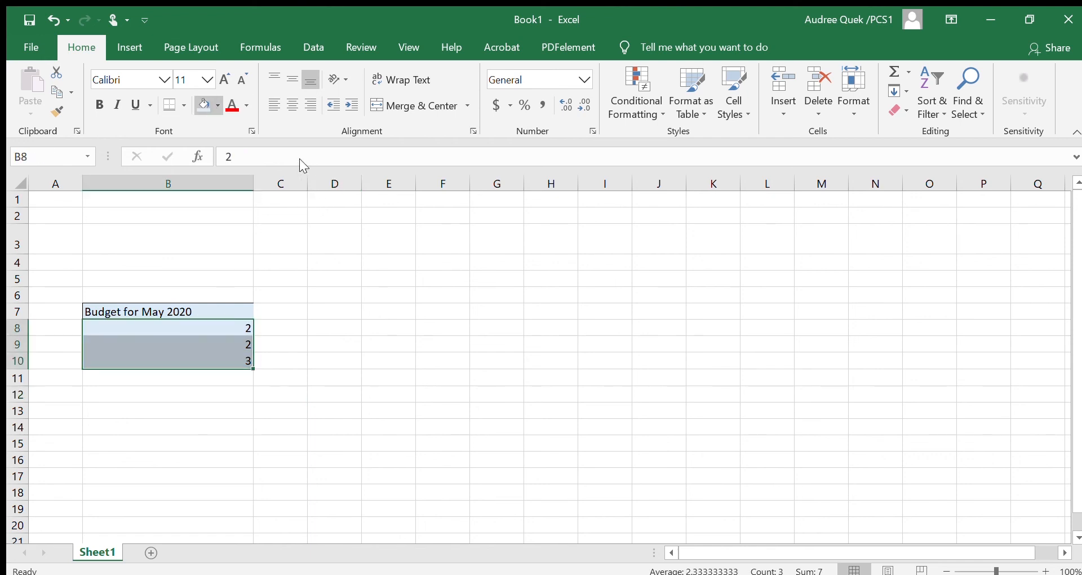
left_click(290, 281)
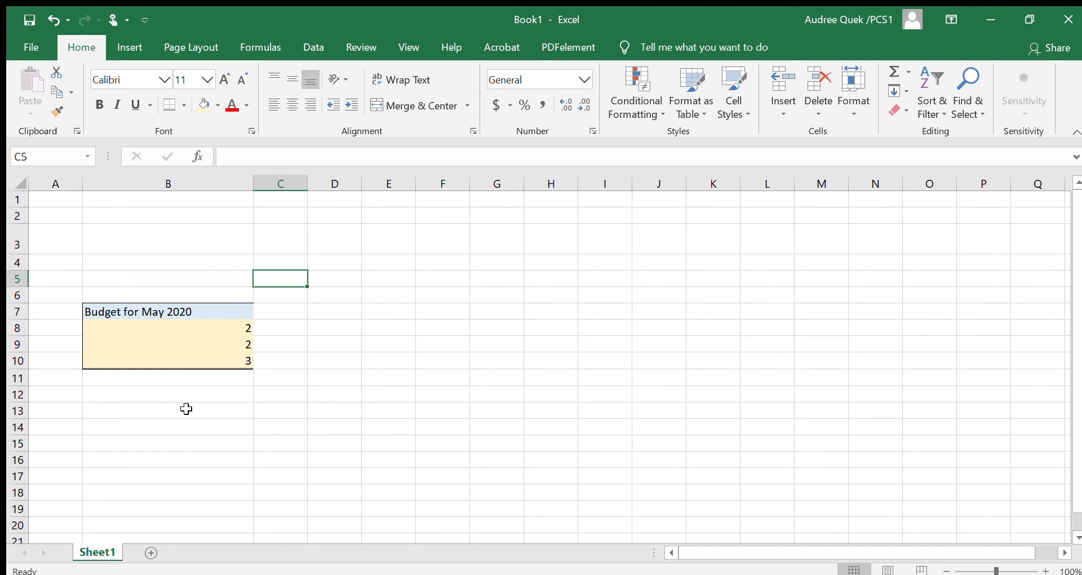
left_click(304, 312)
left_click(192, 307)
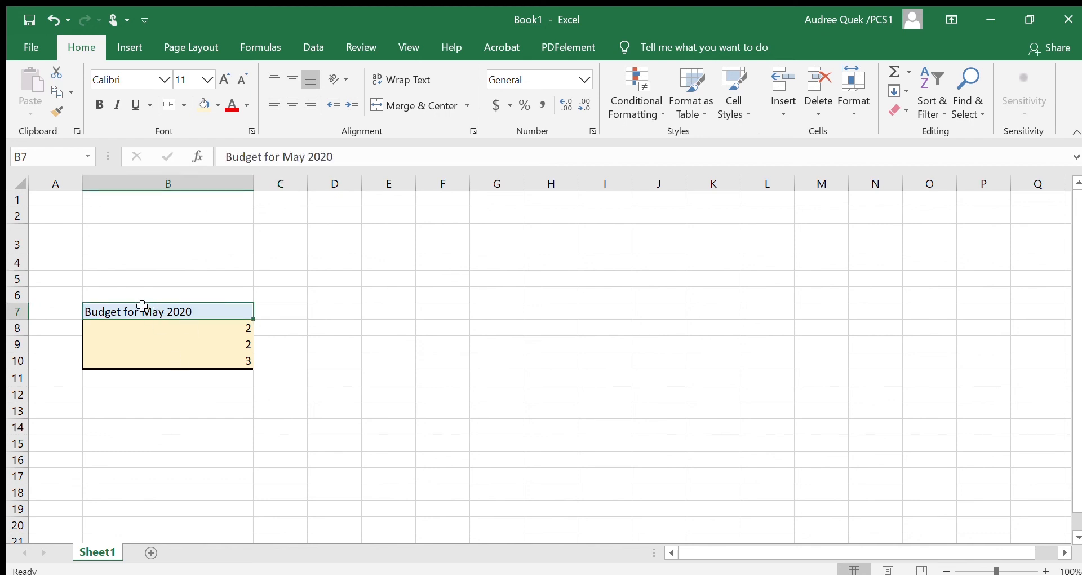
left_click(151, 324)
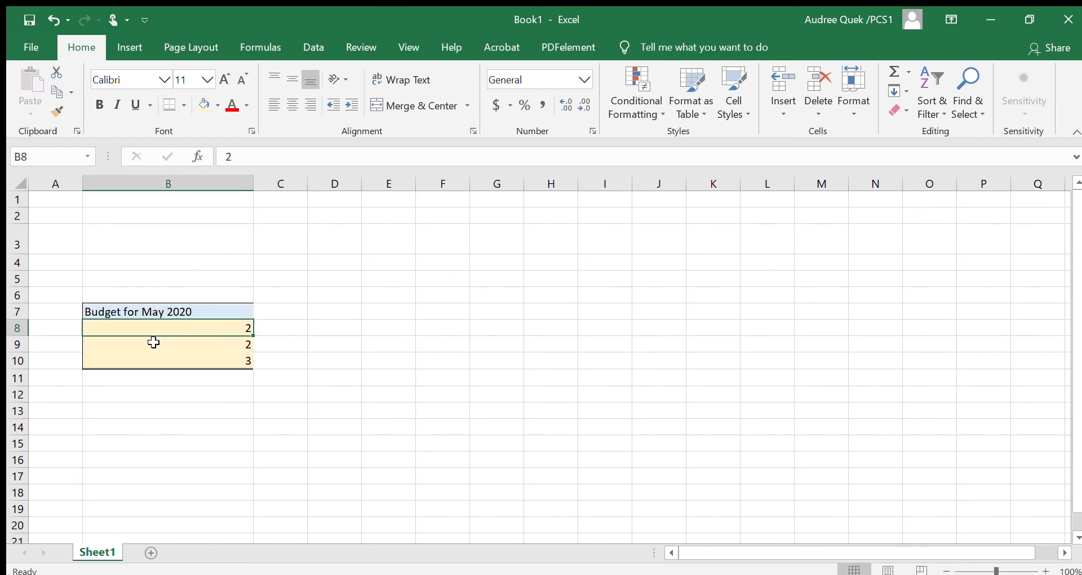
left_click(139, 312)
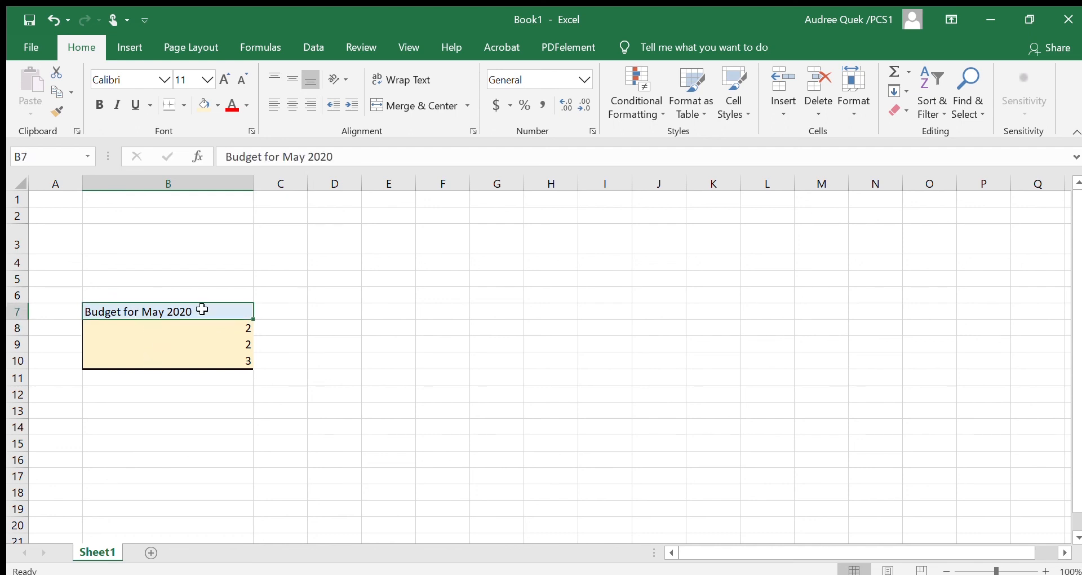
left_click_drag(210, 327, 213, 355)
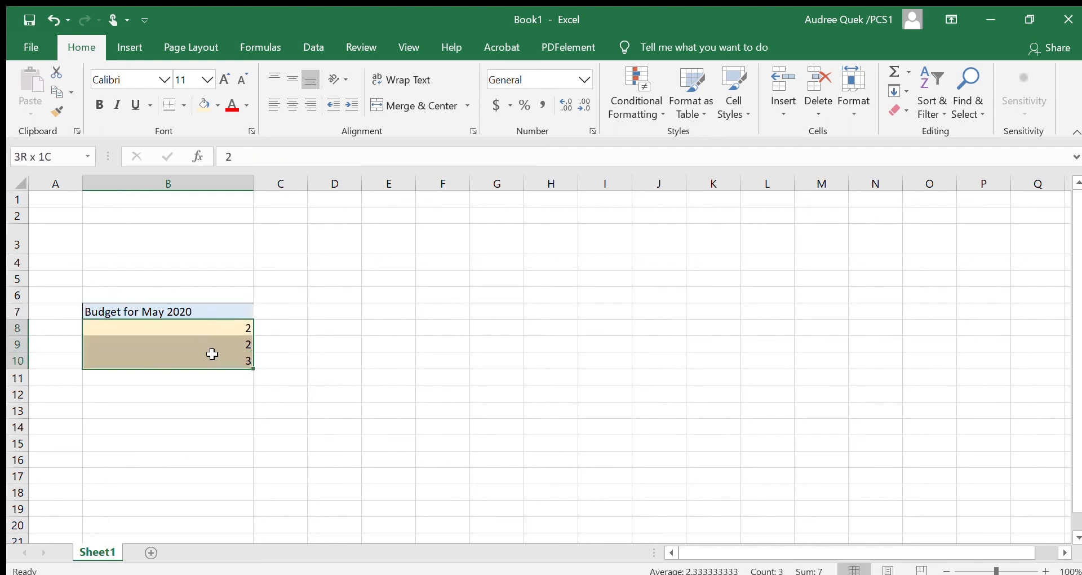
left_click(296, 330)
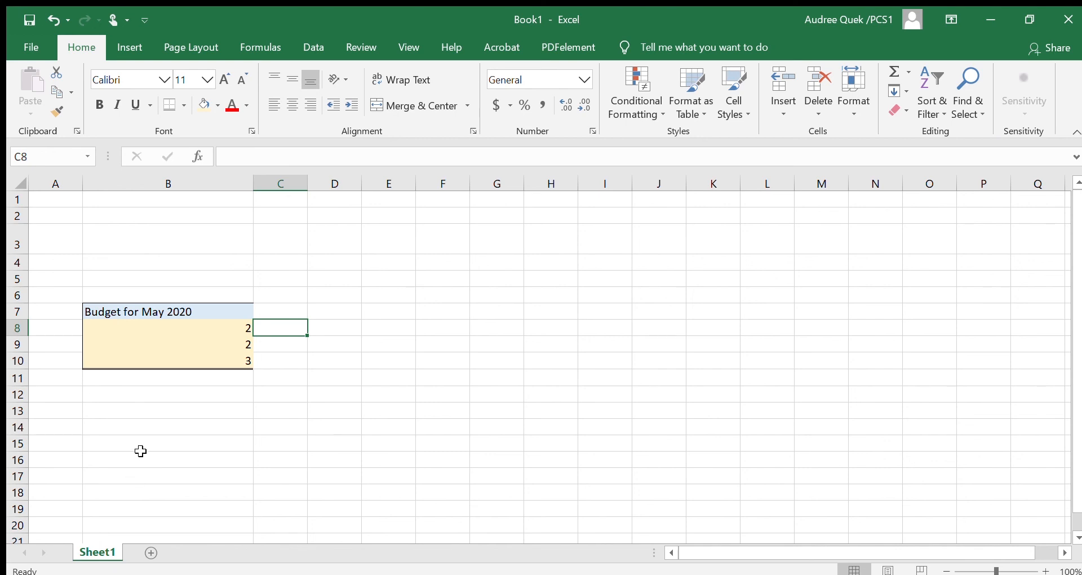
Add a second worksheet to the workbook, and switch between it and Sheet1.
left_click(151, 552)
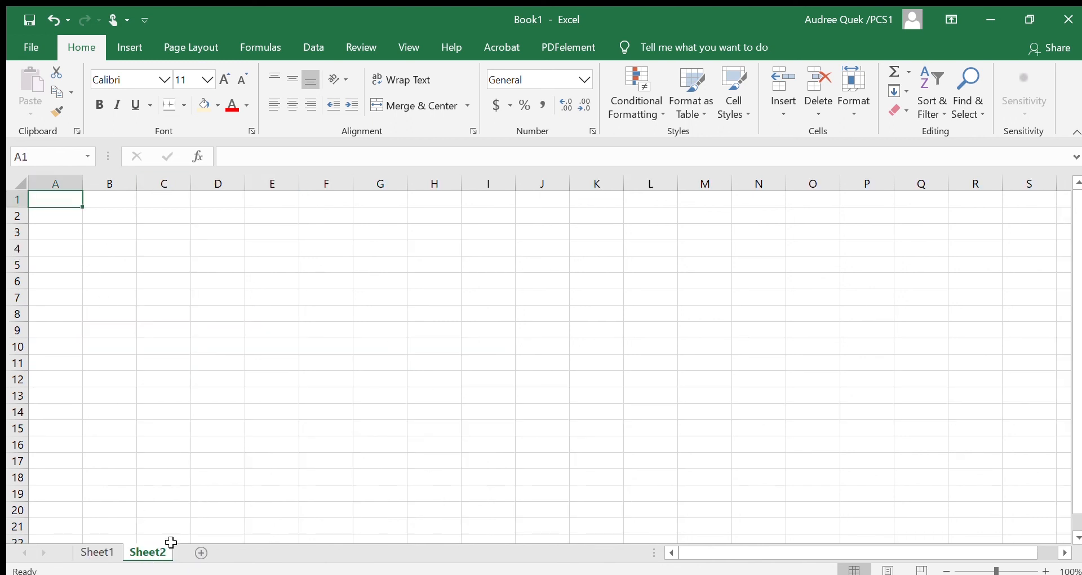
left_click(98, 553)
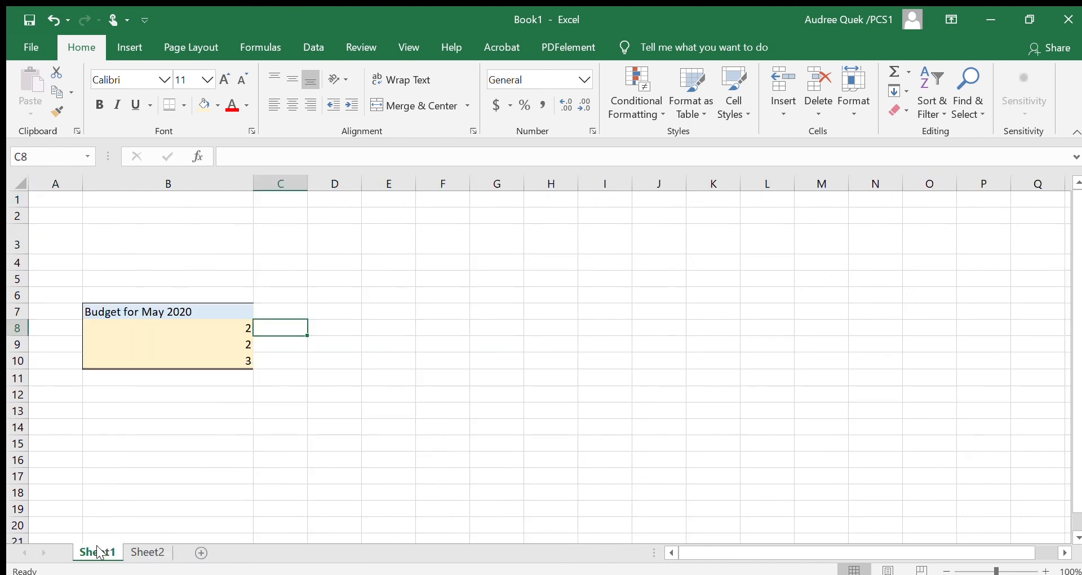
left_click(138, 555)
left_click(105, 554)
Rename the worksheet Sheet1 to "Budget".
double_click(102, 554)
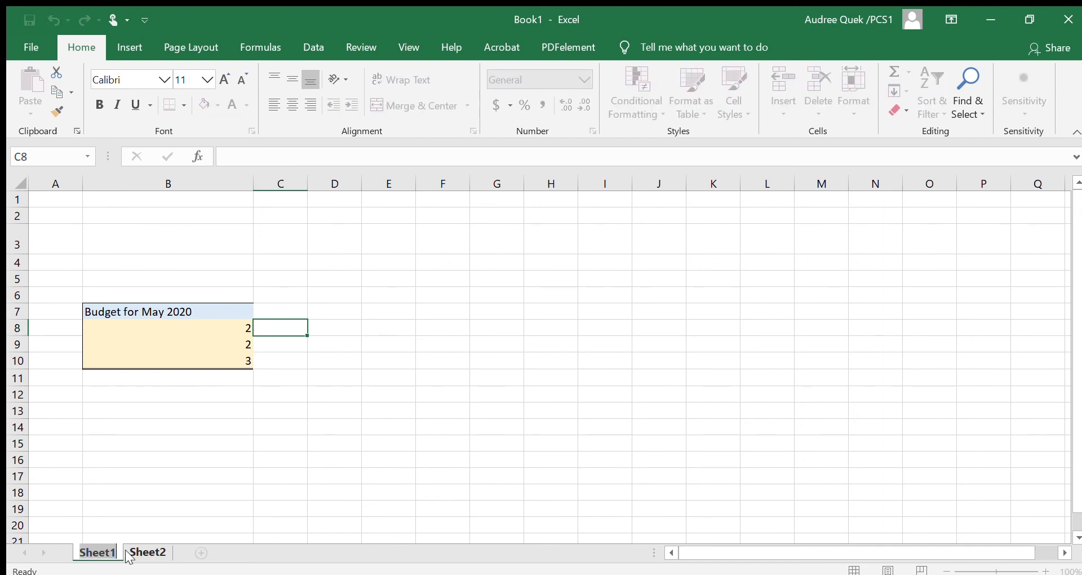
type("Budget")
key("Return")
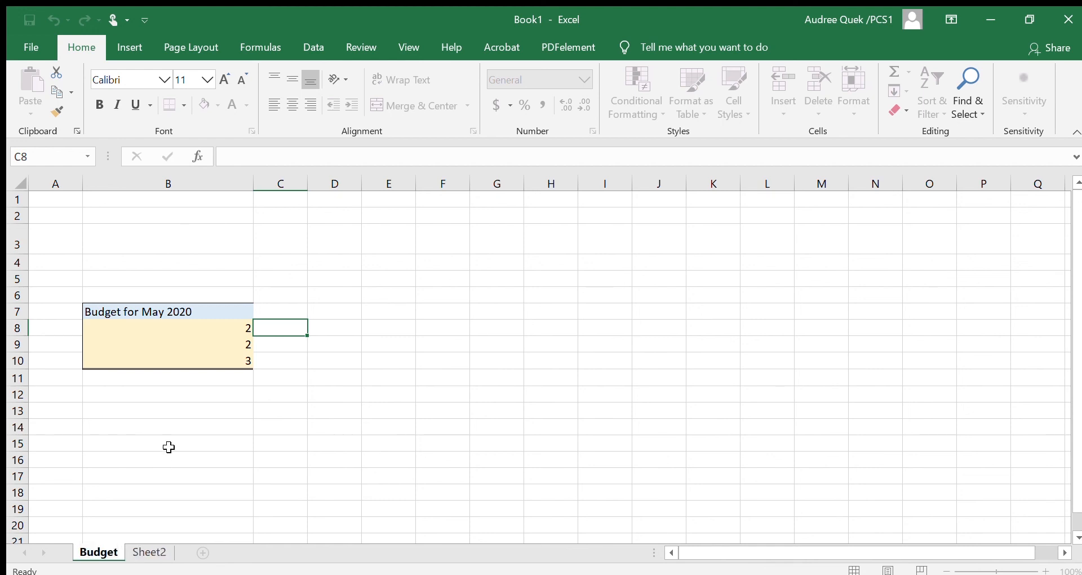
left_click(168, 447)
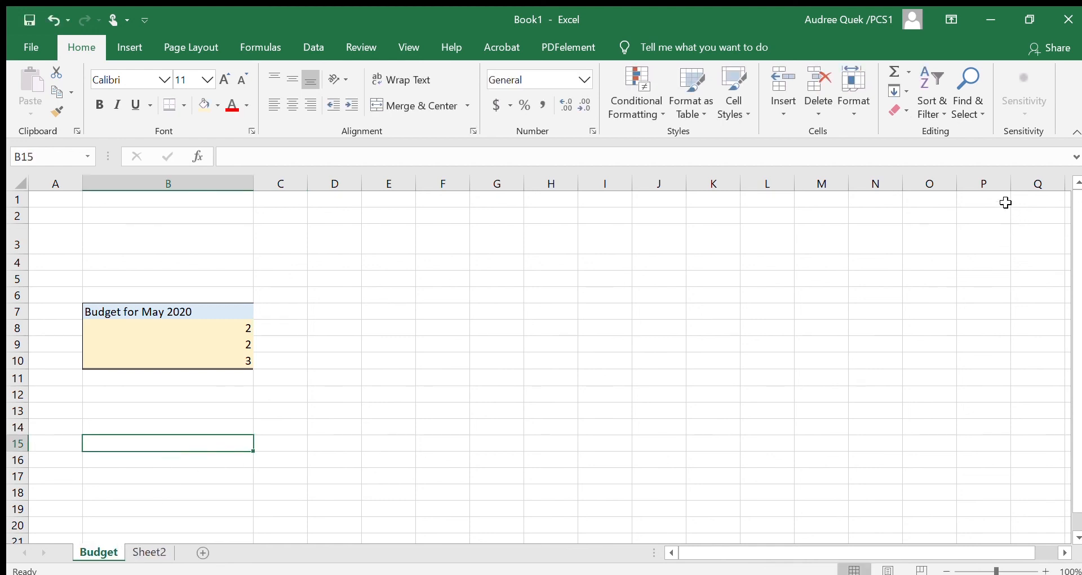